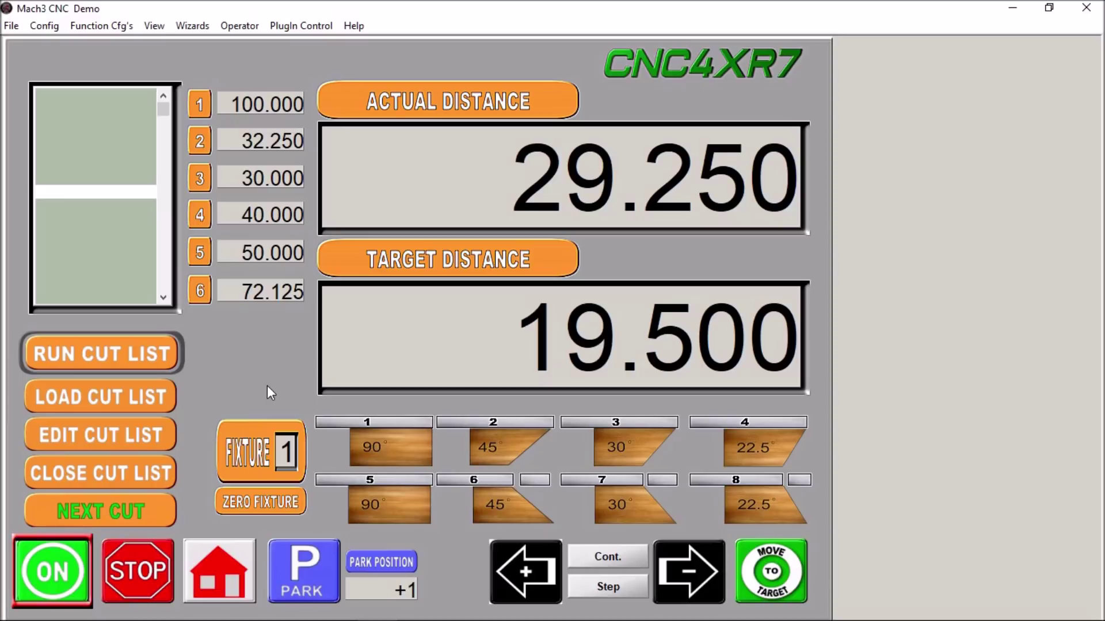
Look over the automatic fence video in the browser
{"action": "mouse_move", "coordinate": [178, 611]}
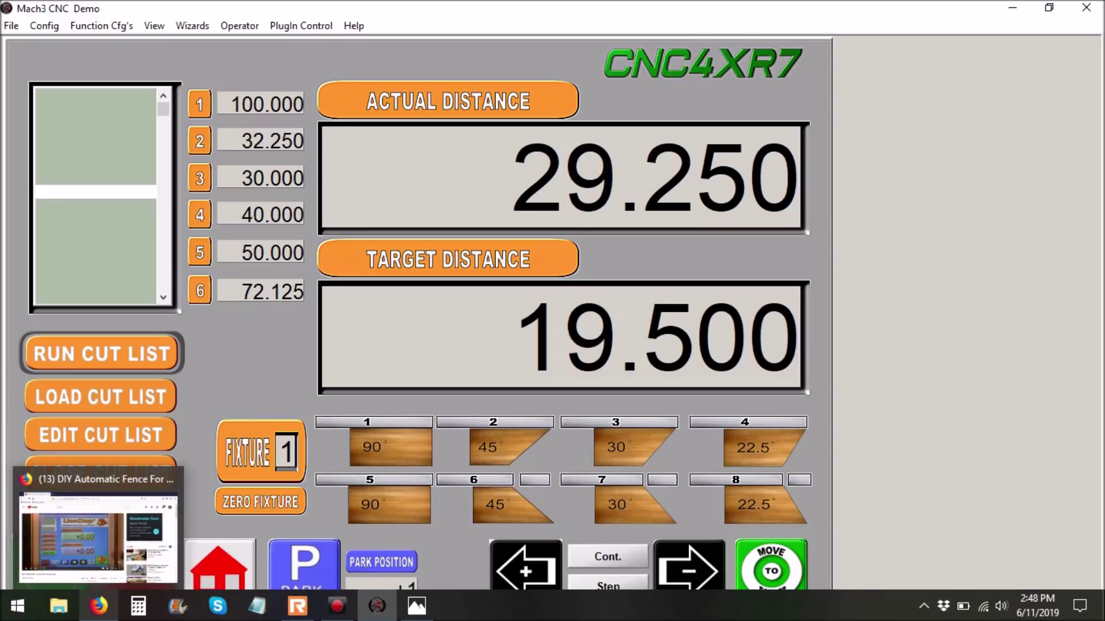
{"action": "mouse_move", "coordinate": [336, 612]}
{"action": "mouse_move", "coordinate": [99, 606]}
{"action": "left_click", "coordinate": [115, 567]}
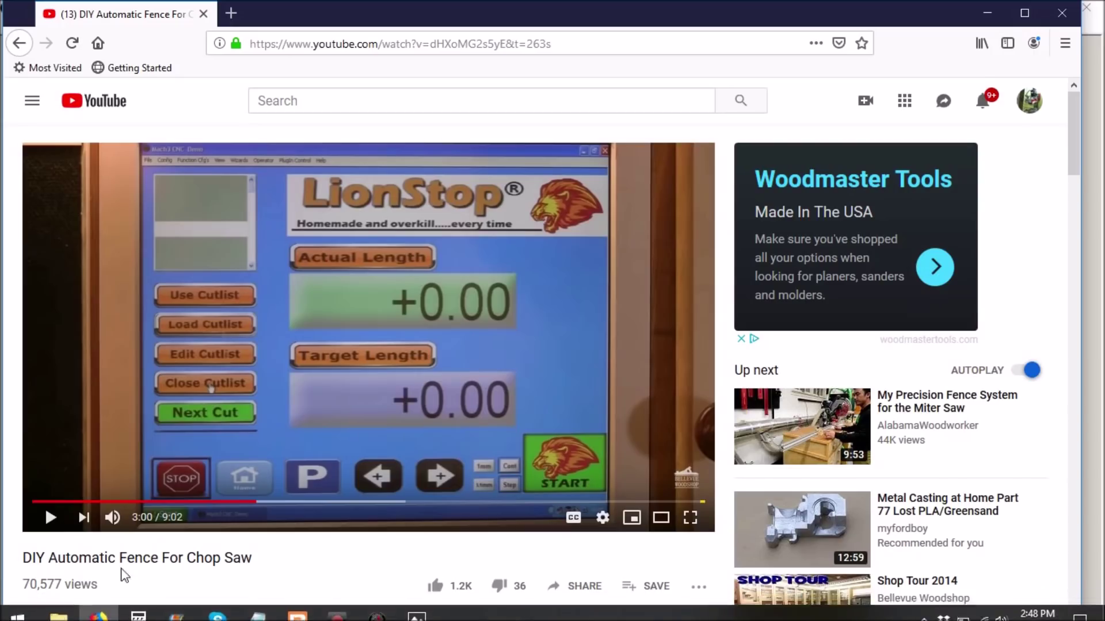
{"action": "scroll", "coordinate": [281, 427], "scroll_direction": "down", "scroll_amount": 4}
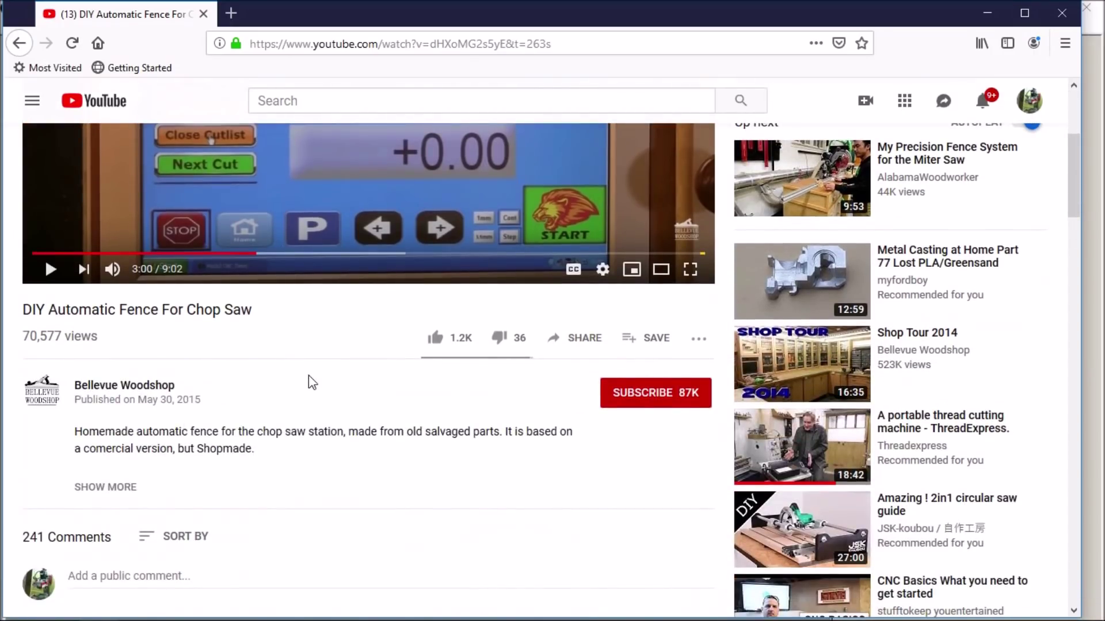
{"action": "scroll", "coordinate": [306, 390], "scroll_direction": "up", "scroll_amount": 4}
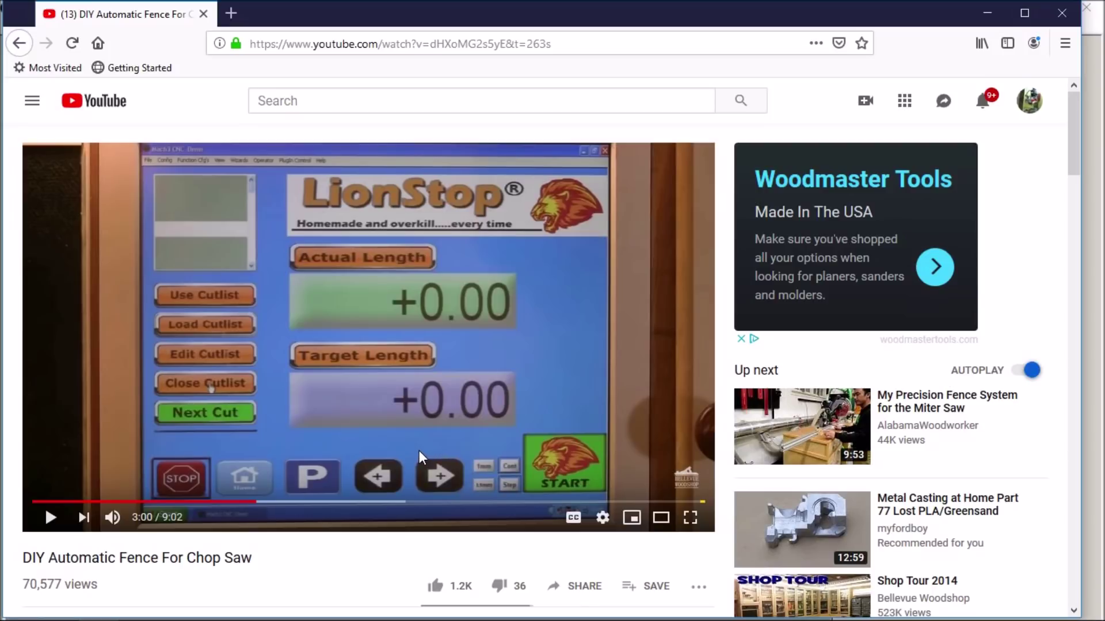
Review the SAW.png fence diagram, then return to the Mach3 control screen
{"action": "left_click", "coordinate": [377, 606]}
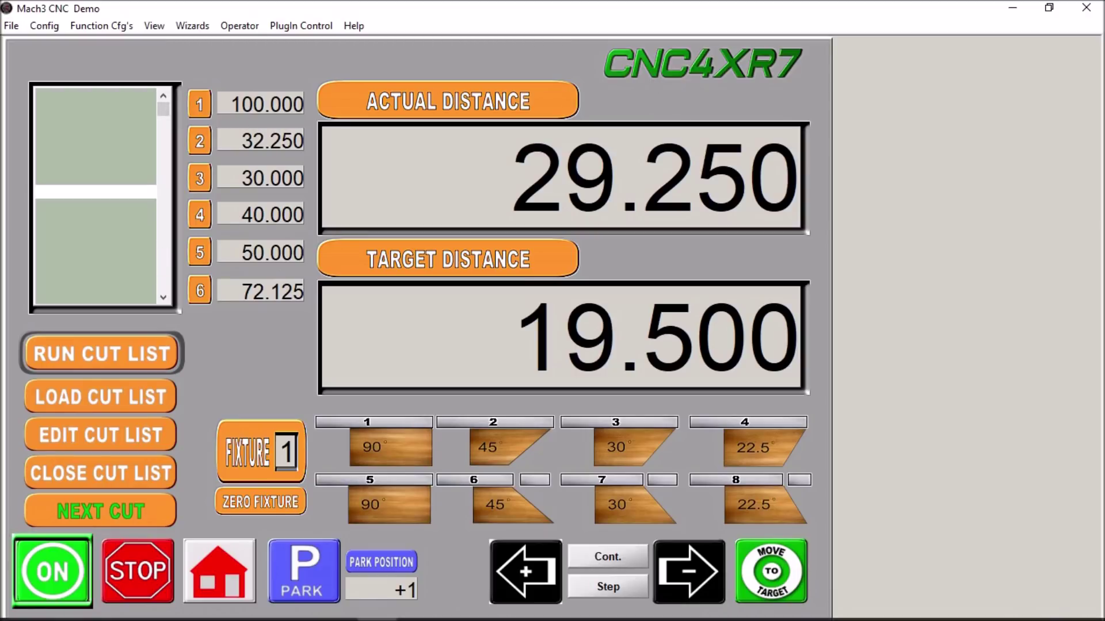
{"action": "mouse_move", "coordinate": [109, 614]}
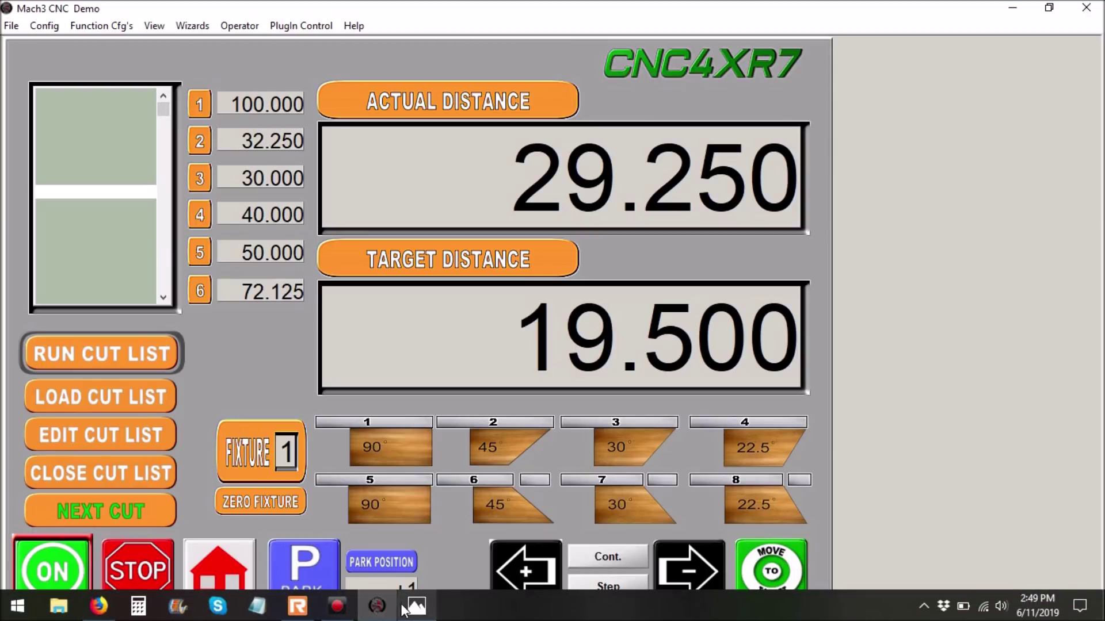
{"action": "left_click", "coordinate": [411, 610]}
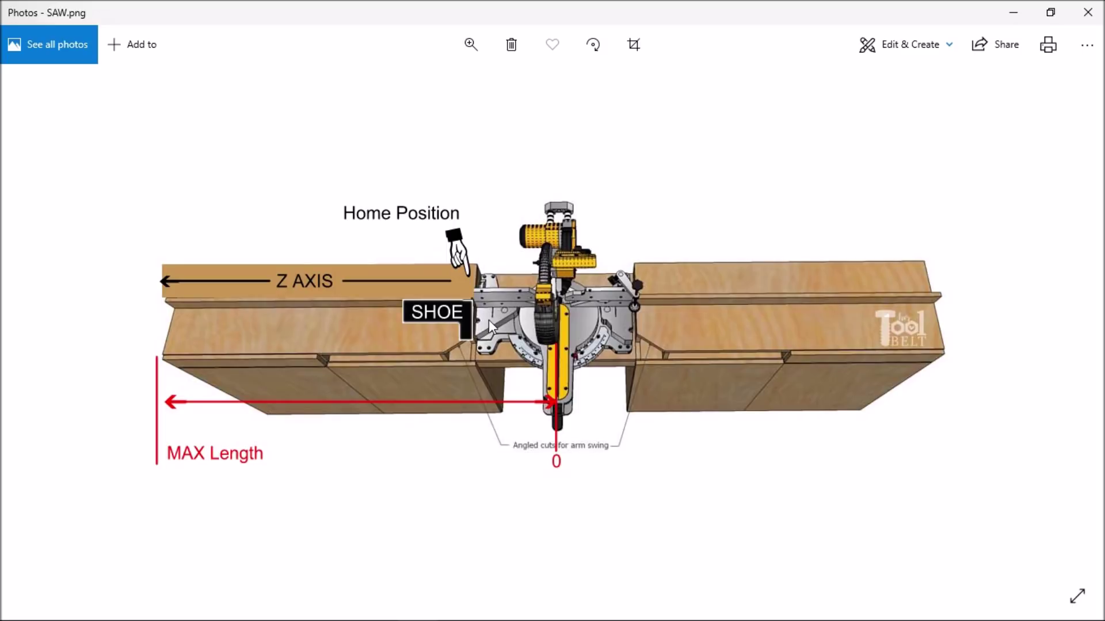
{"action": "mouse_move", "coordinate": [296, 619]}
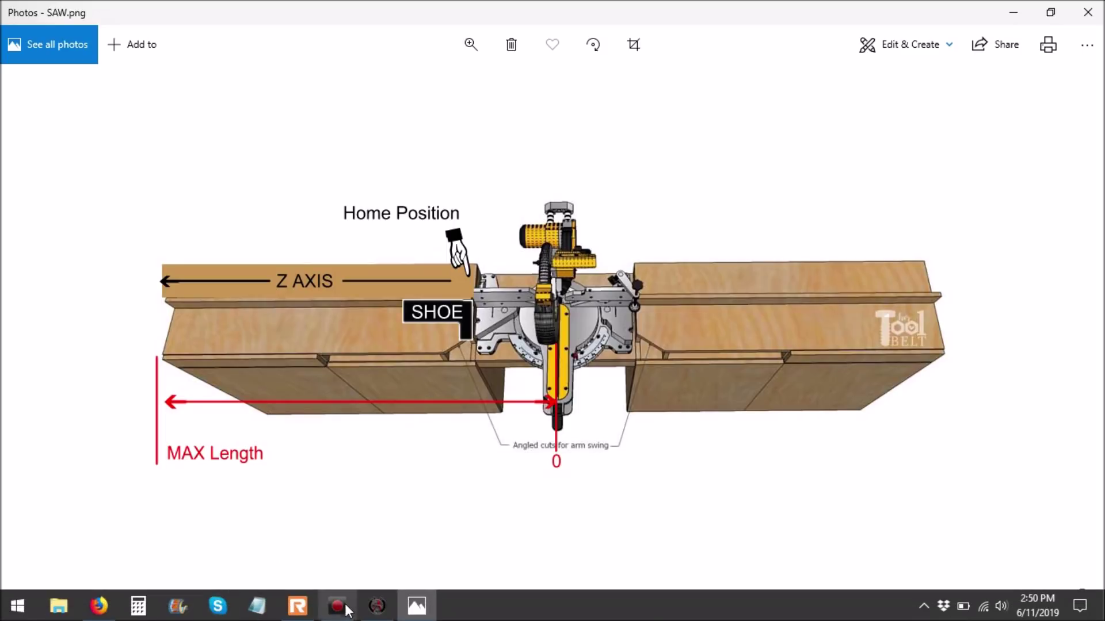
{"action": "left_click", "coordinate": [376, 605]}
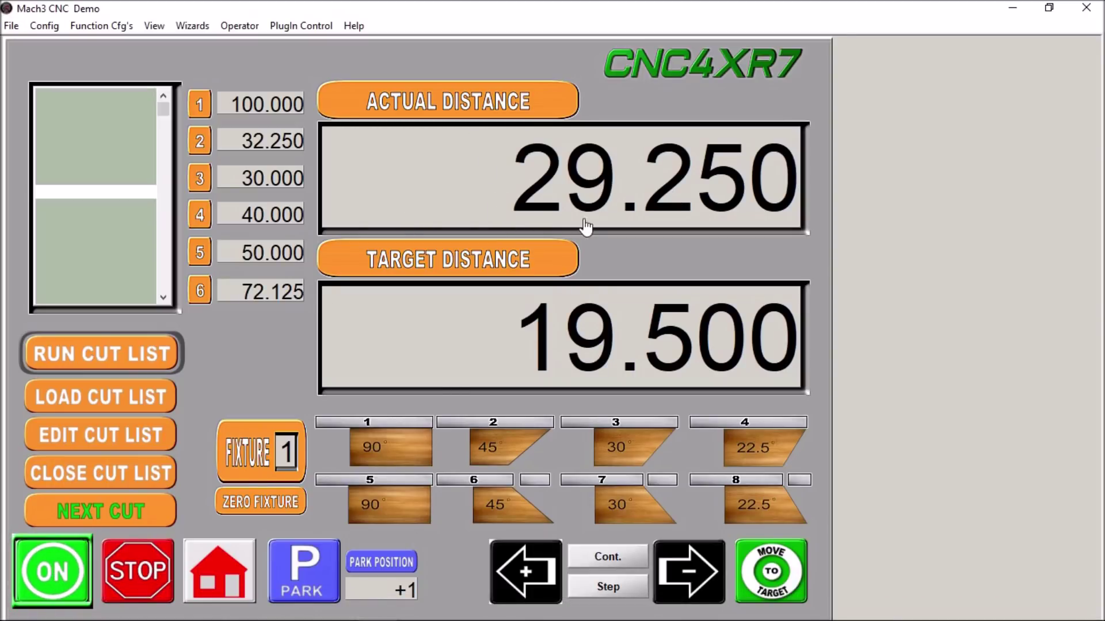
Home the stop, calibrate actual distance to 10.000, and select fixture 2 (45°) to read 11.000
{"action": "left_click", "coordinate": [226, 572]}
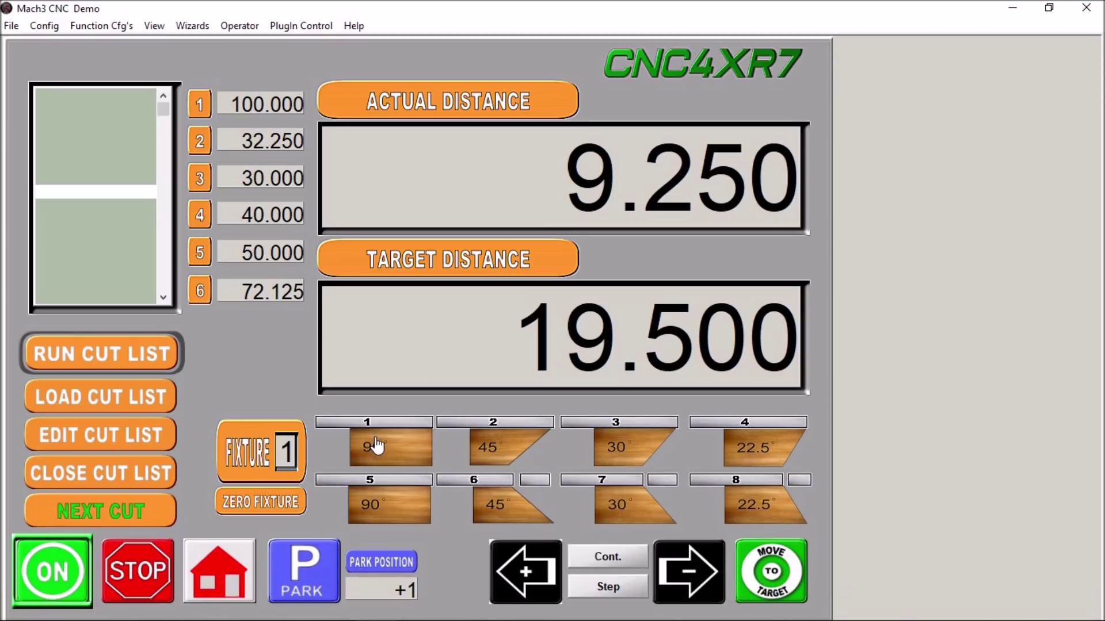
{"action": "left_click", "coordinate": [693, 176]}
{"action": "type", "text": "10."}
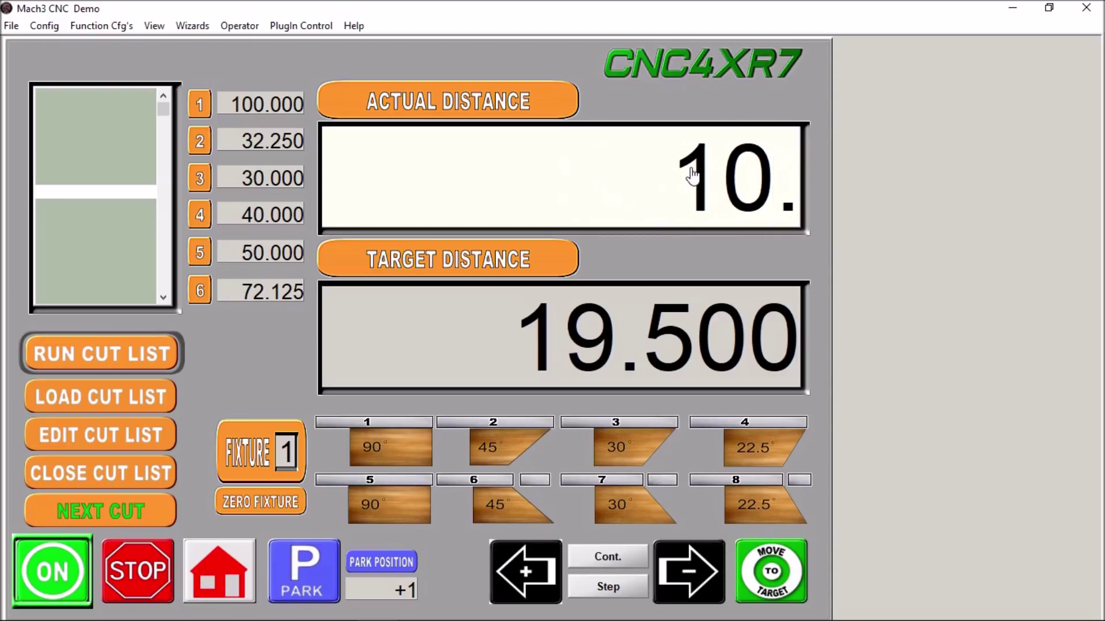
{"action": "key", "text": "Return"}
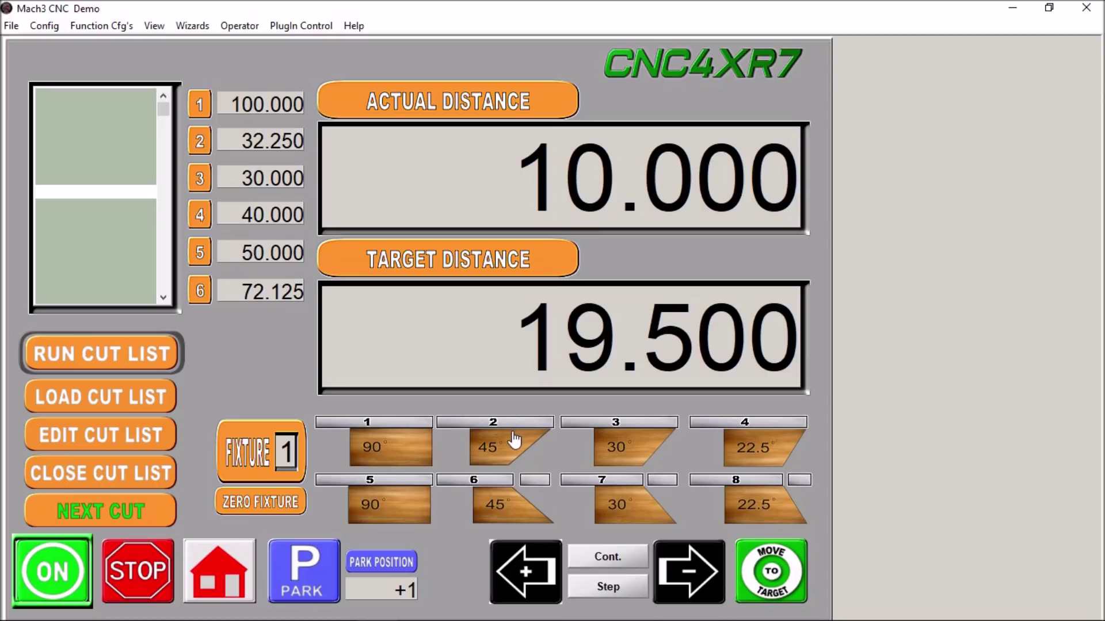
{"action": "left_click", "coordinate": [514, 440]}
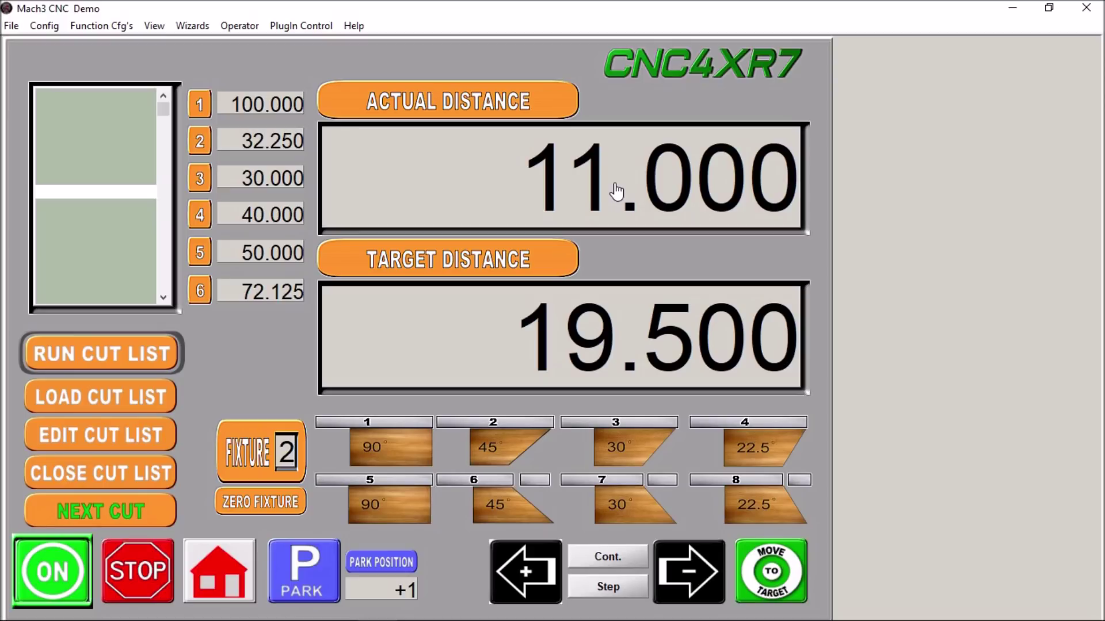
Try fixtures 3 (30°), 4 (22.5°) and 6, then return to fixture 1 at 10.000
{"action": "left_click", "coordinate": [647, 454]}
{"action": "left_click", "coordinate": [757, 450]}
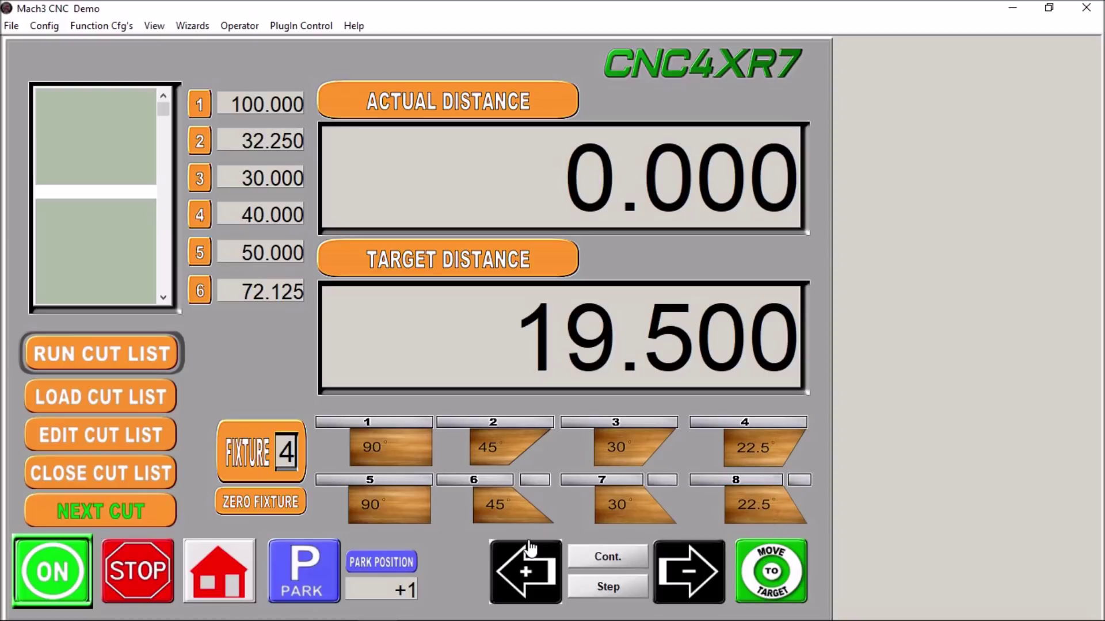
{"action": "left_click", "coordinate": [489, 509]}
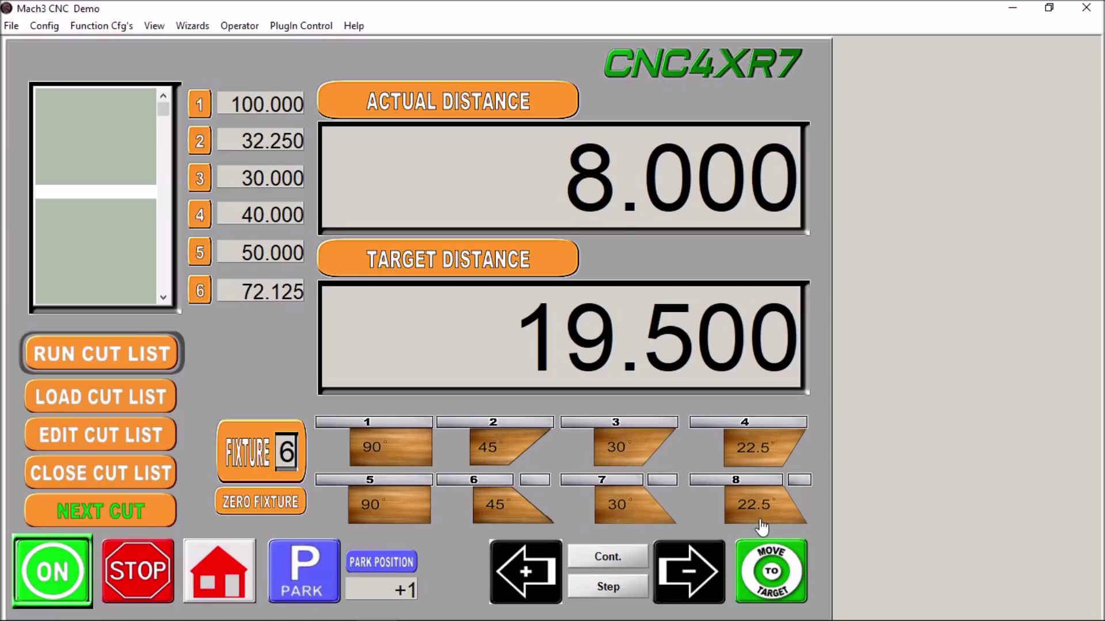
{"action": "left_click", "coordinate": [358, 452]}
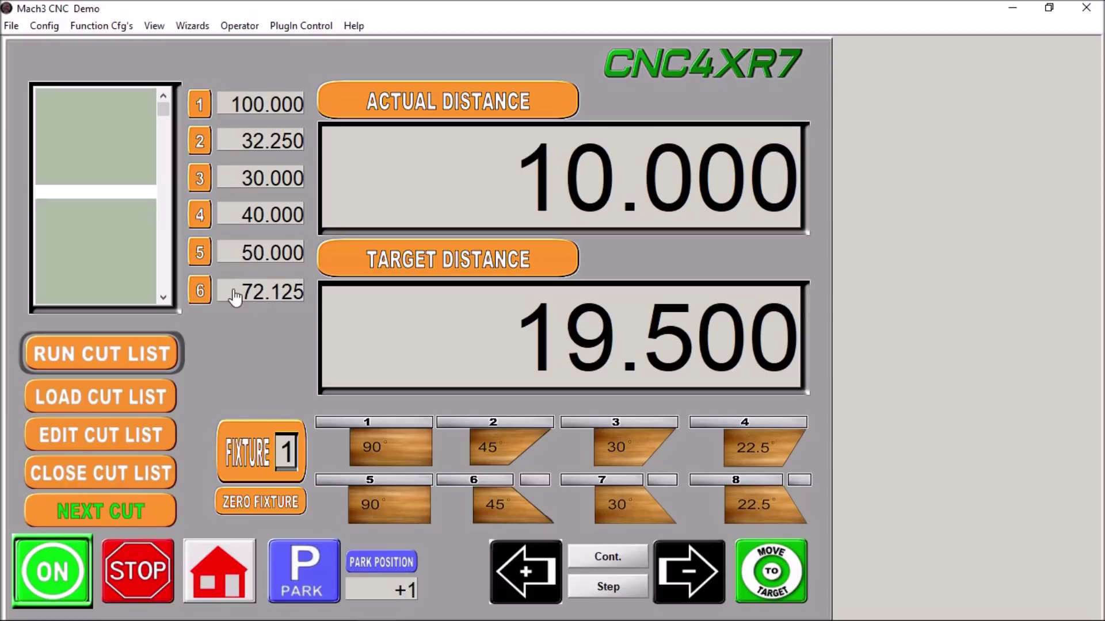
Change cut-list entry 6 to 72.500 and move the stop to that length
{"action": "left_click", "coordinate": [200, 292]}
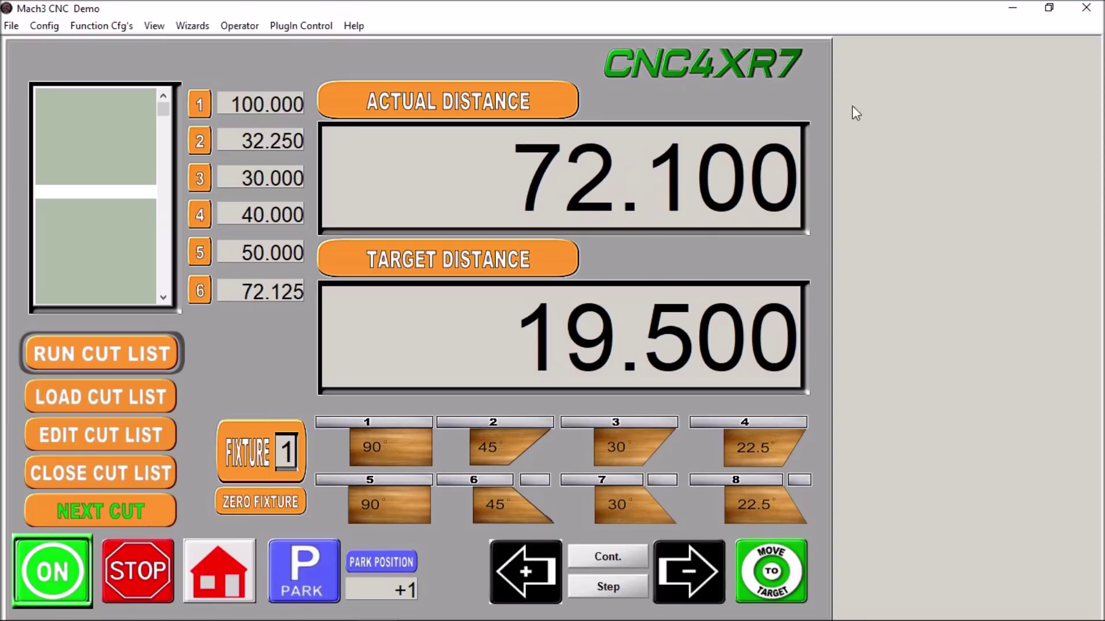
{"action": "left_click", "coordinate": [280, 306]}
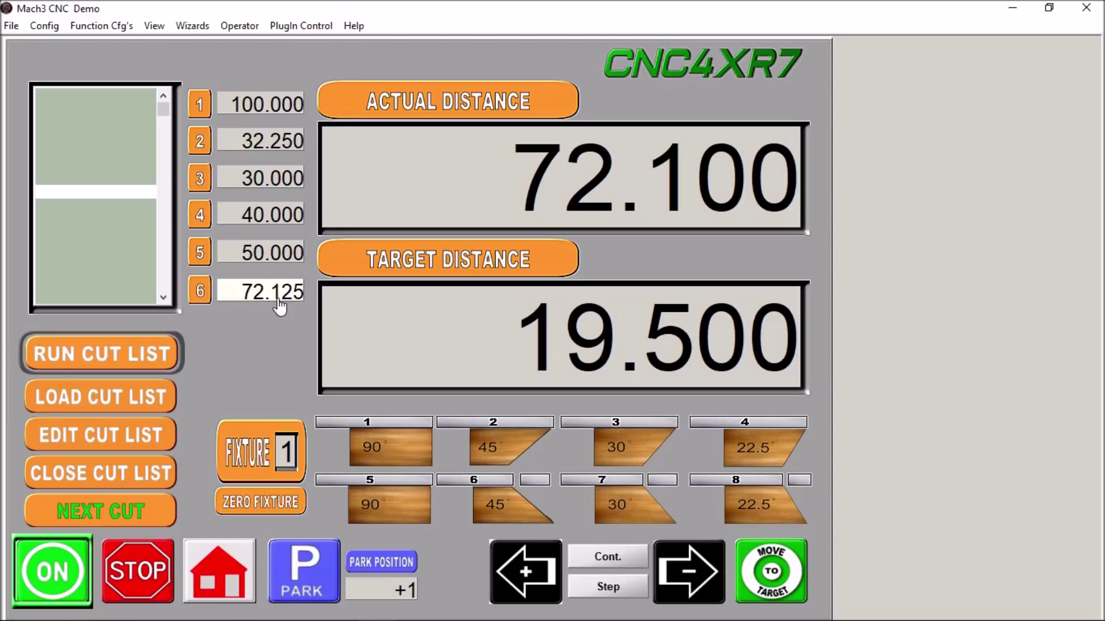
{"action": "type", "text": "72.5"}
{"action": "key", "text": "Return"}
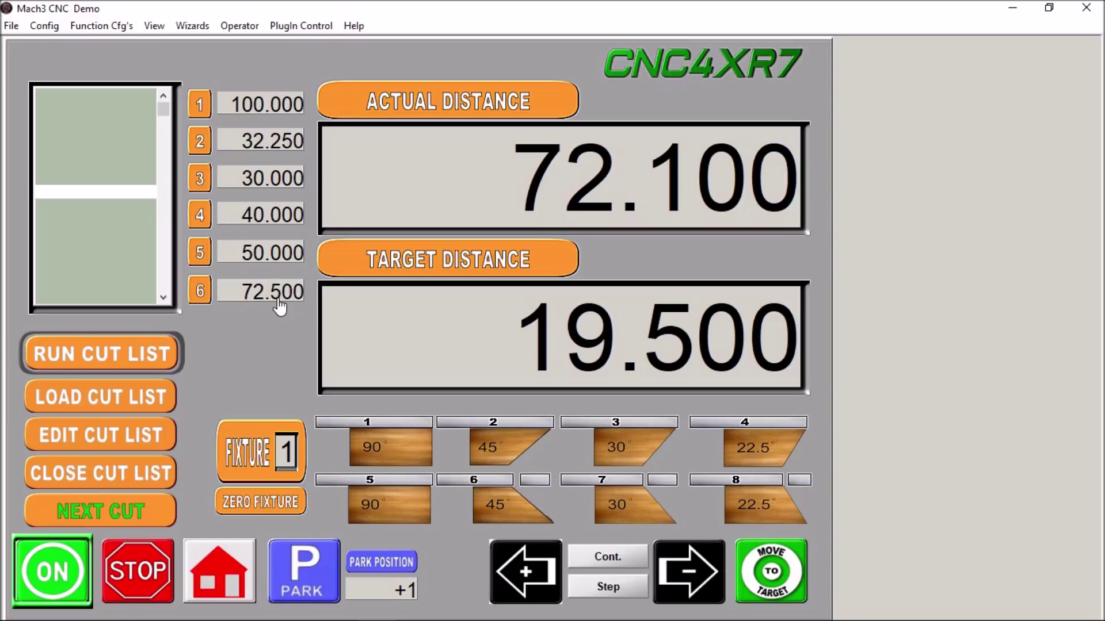
{"action": "left_click", "coordinate": [200, 293]}
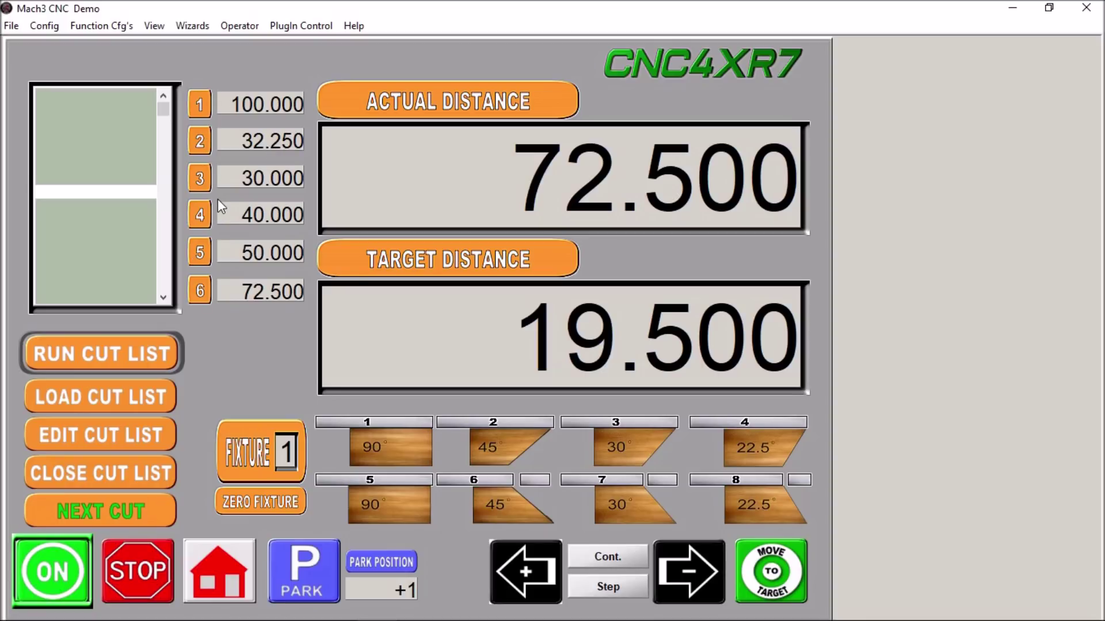
Enter a target distance of 32.375 and move the stop to it, reaching 32.350
{"action": "left_click", "coordinate": [586, 340]}
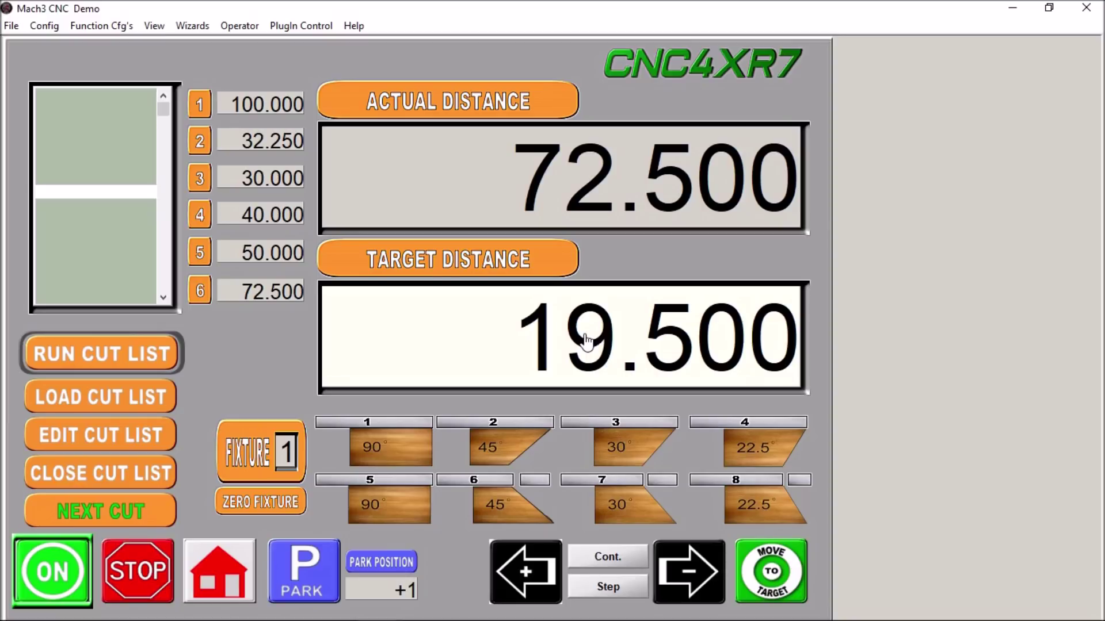
{"action": "type", "text": "32.375"}
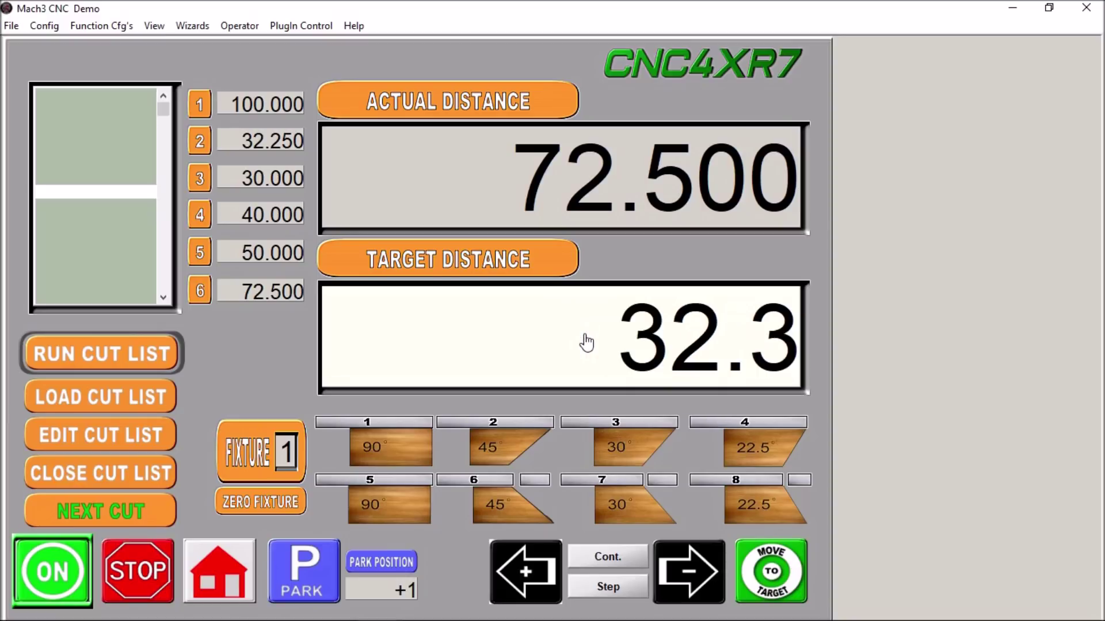
{"action": "key", "text": "Return"}
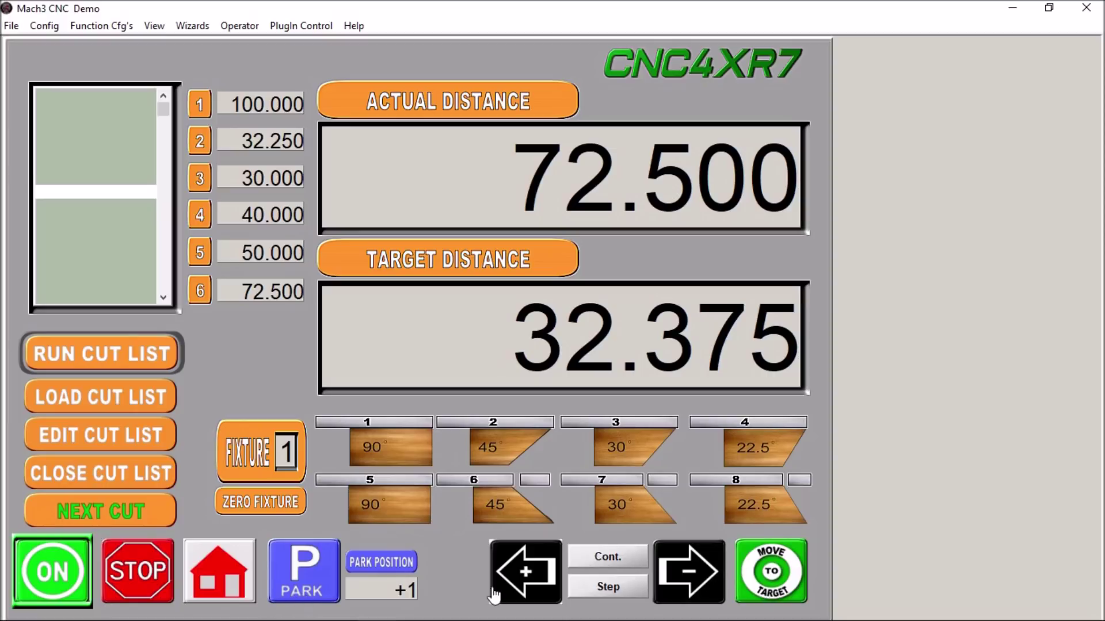
{"action": "left_click", "coordinate": [791, 571]}
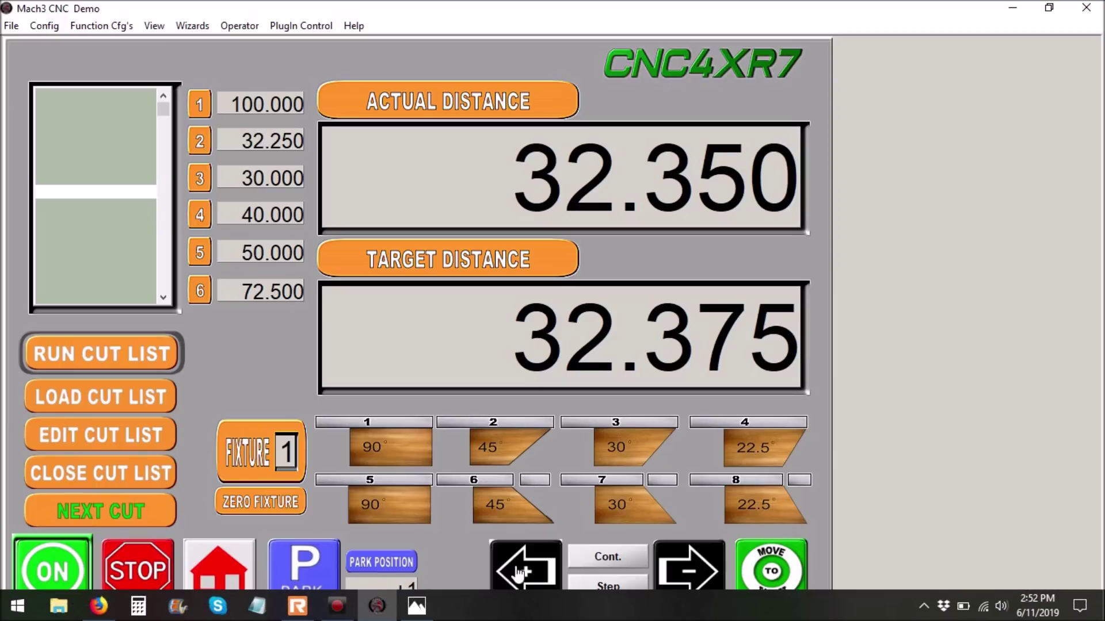
Step-jog the stop down to 32.100 and toggle the jog pendant panel
{"action": "left_click", "coordinate": [692, 576]}
{"action": "left_click", "coordinate": [692, 575]}
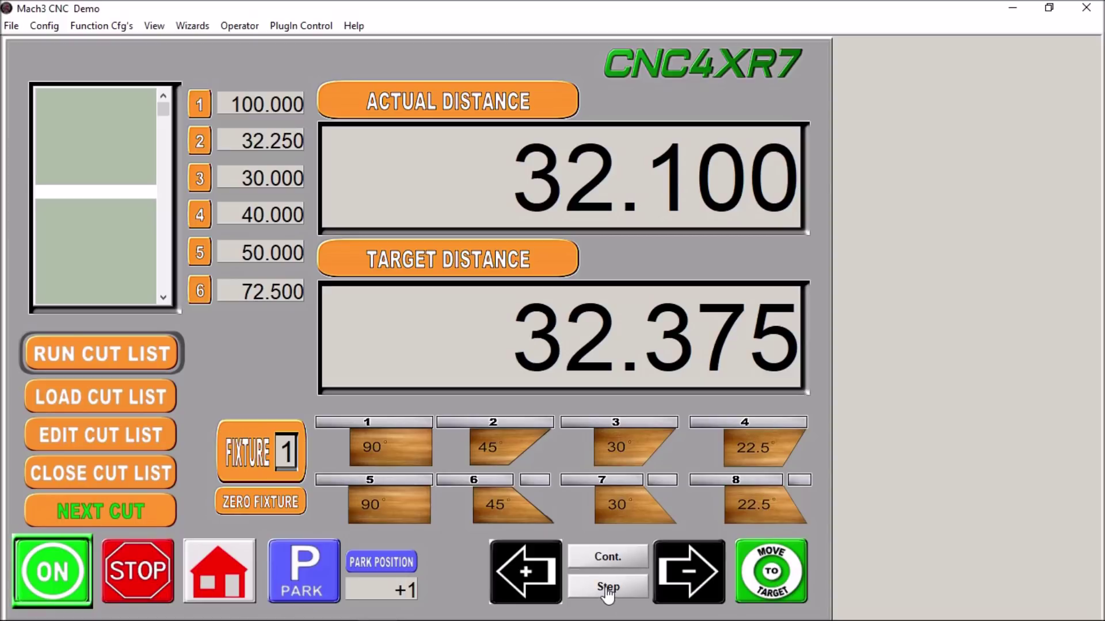
{"action": "key", "text": "Tab"}
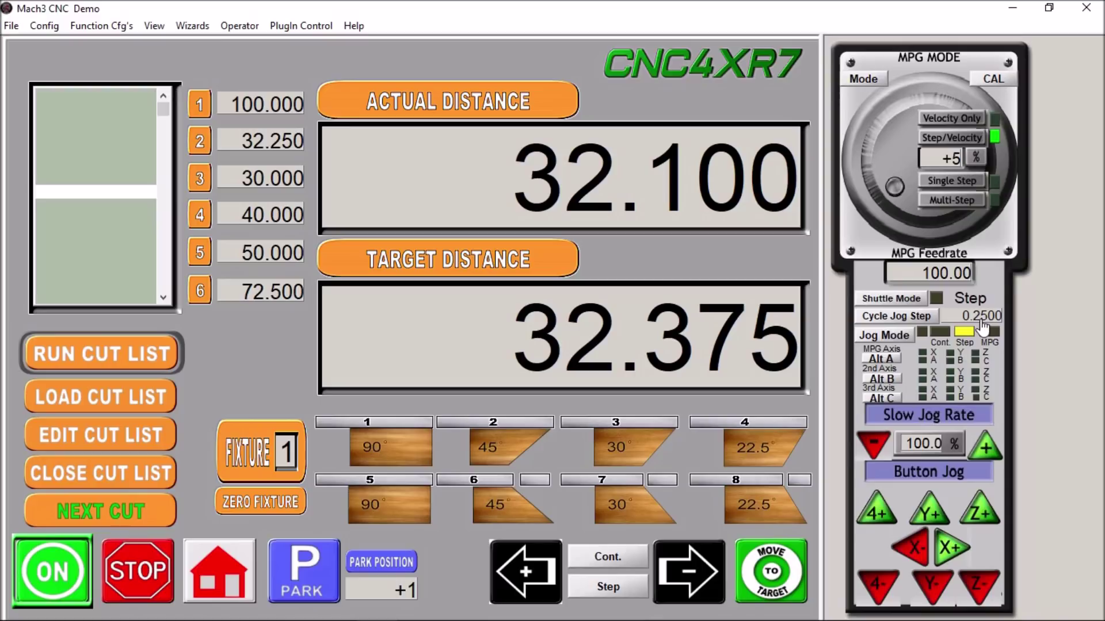
{"action": "key", "text": "Tab"}
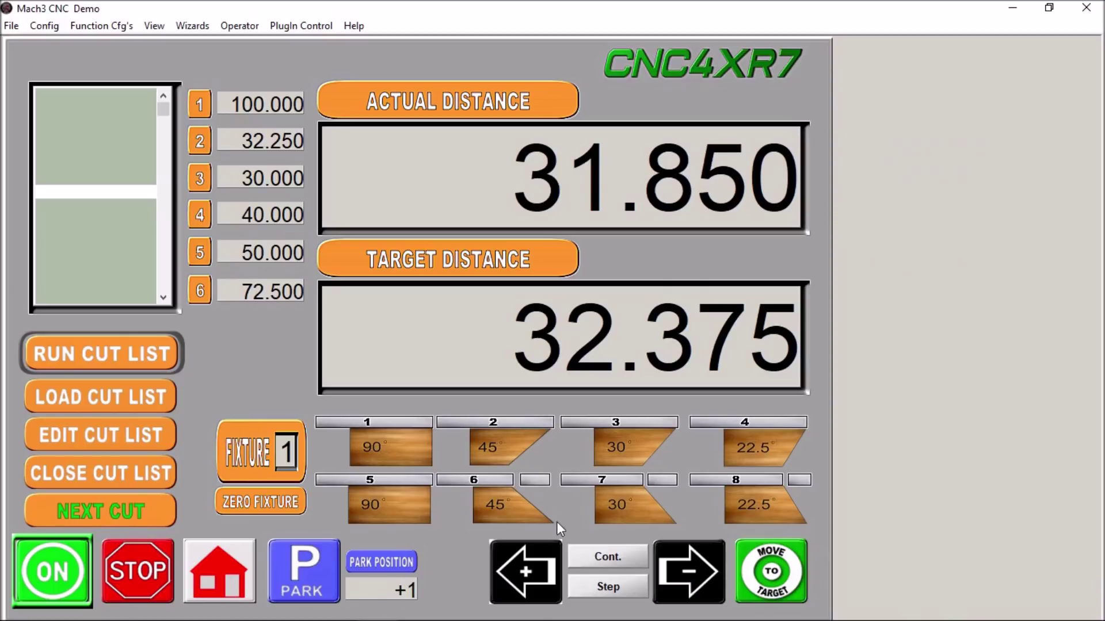
Jog continuously outward to 58.850, then display the SAW.png saw layout diagram
{"action": "left_click", "coordinate": [602, 560]}
{"action": "left_click", "coordinate": [526, 575]}
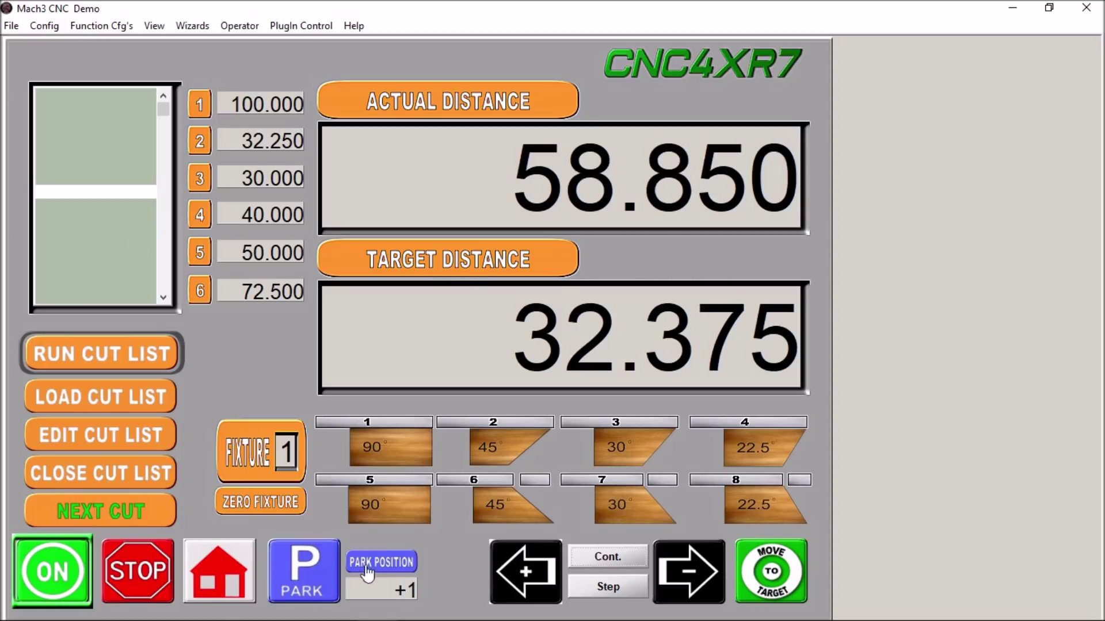
{"action": "left_click", "coordinate": [414, 607]}
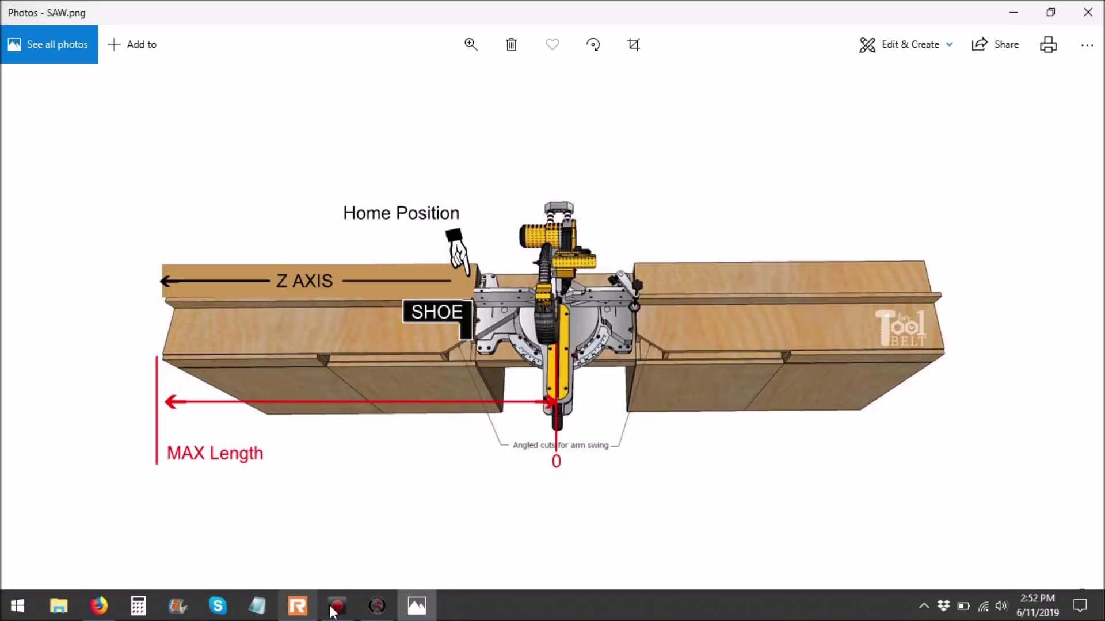
Set the park position to +200 and park the stop at 200.000
{"action": "left_click", "coordinate": [377, 606]}
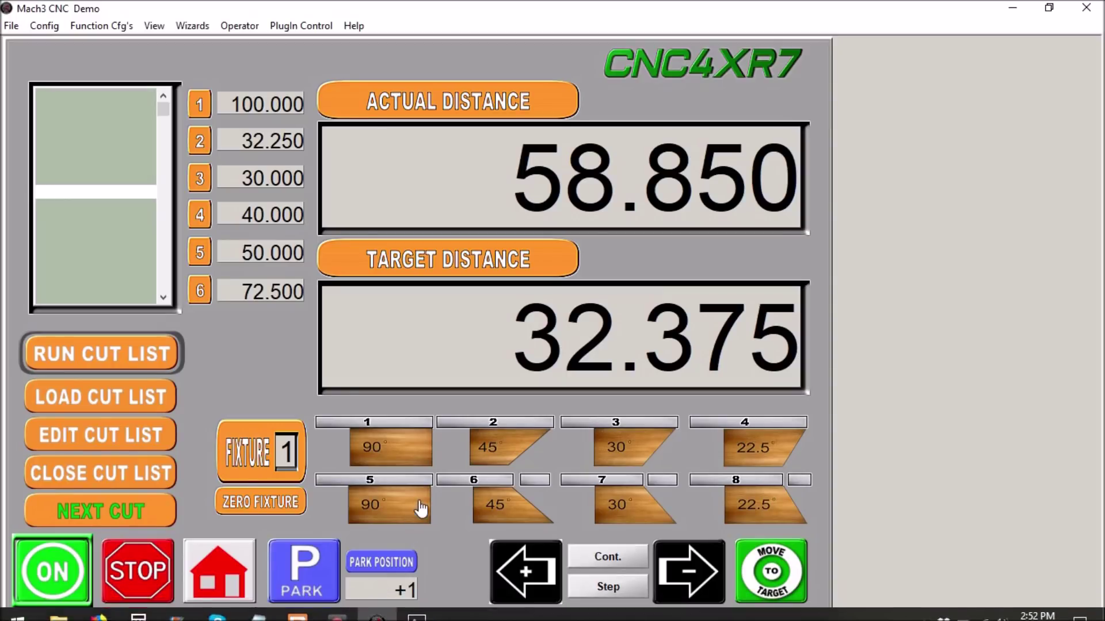
{"action": "type", "text": "200"}
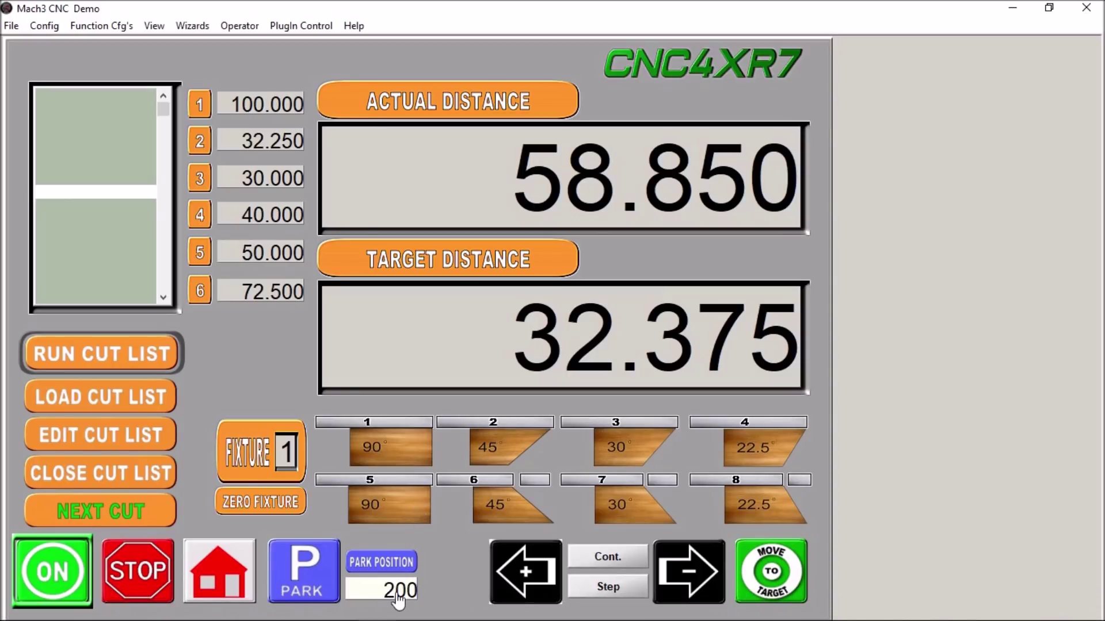
{"action": "key", "text": "Return"}
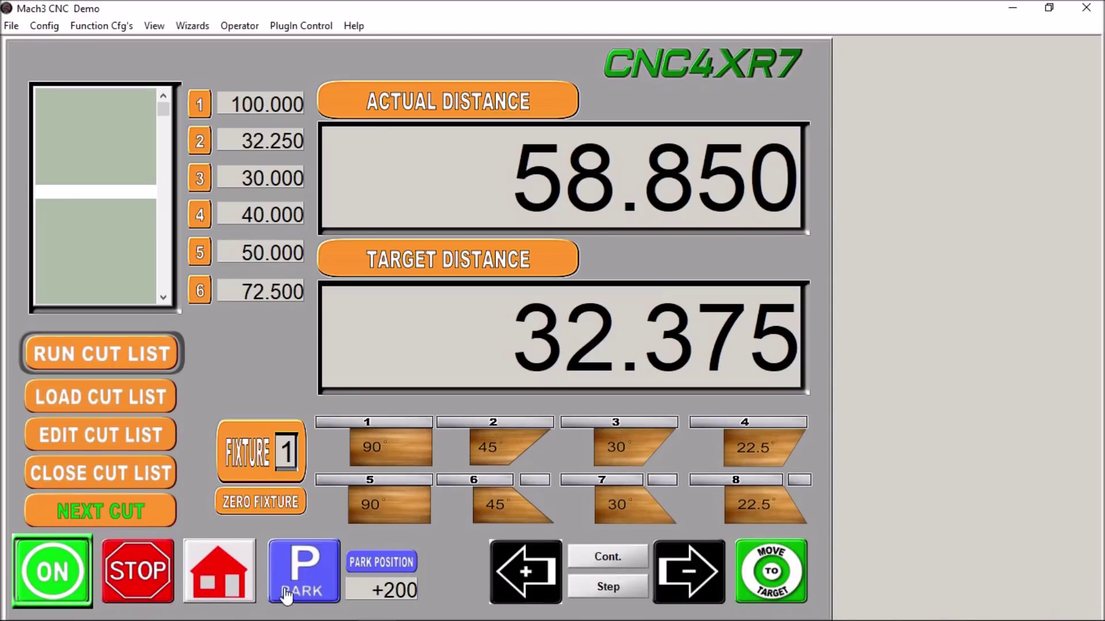
{"action": "left_click", "coordinate": [301, 570]}
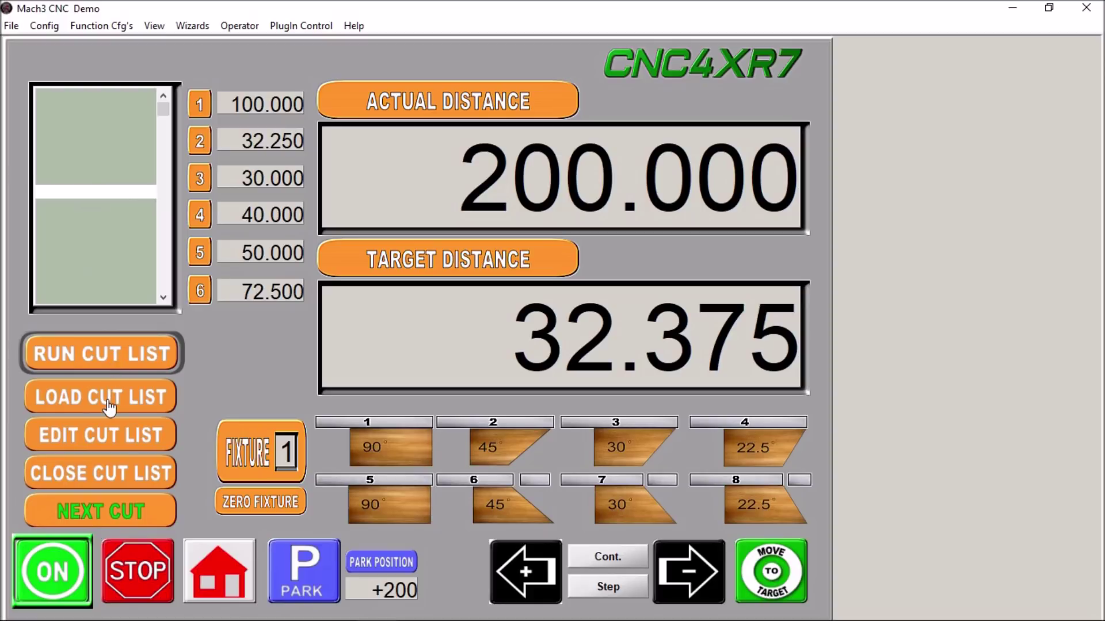
Load the Cutlist file (Z2.0, Z1.0, Z24., Z15.75) and start running it
{"action": "left_click", "coordinate": [109, 407]}
{"action": "left_click", "coordinate": [469, 336]}
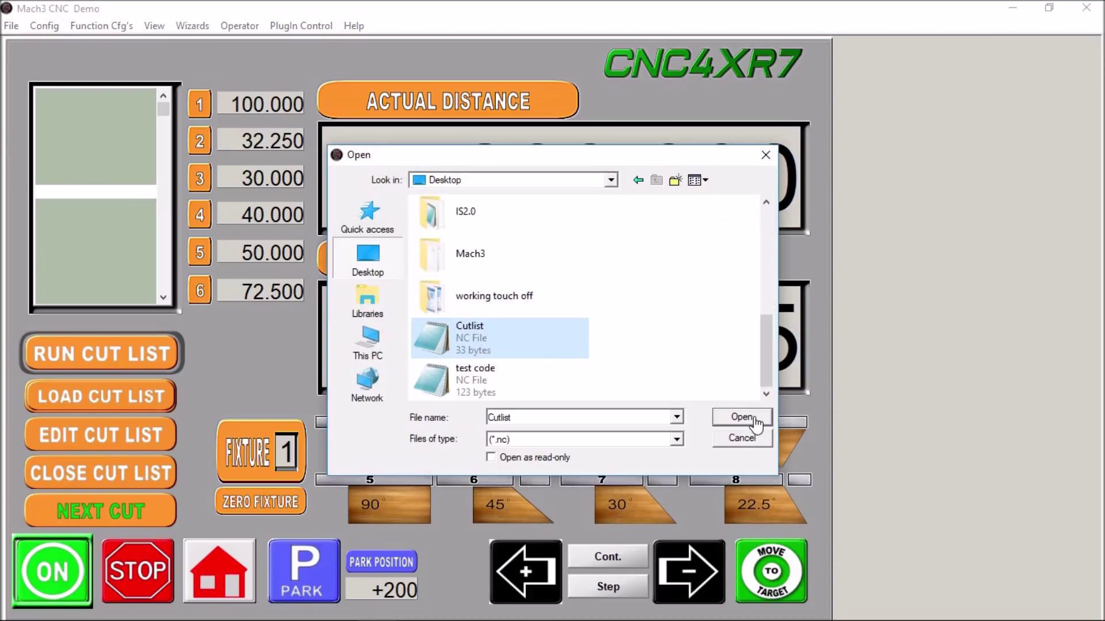
{"action": "left_click", "coordinate": [753, 421]}
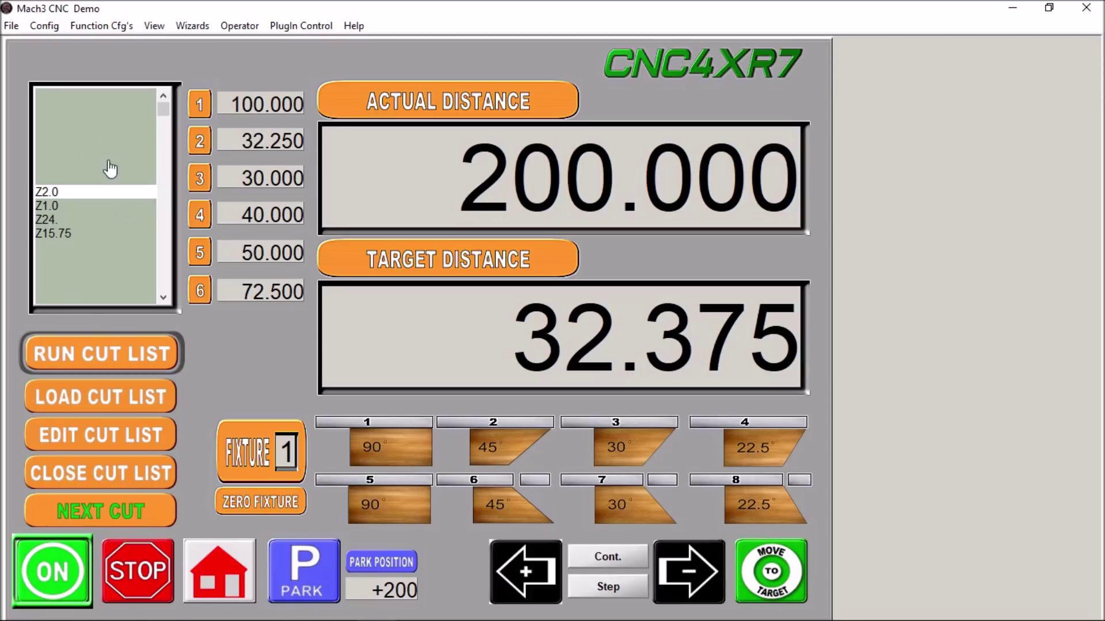
{"action": "left_click", "coordinate": [111, 358]}
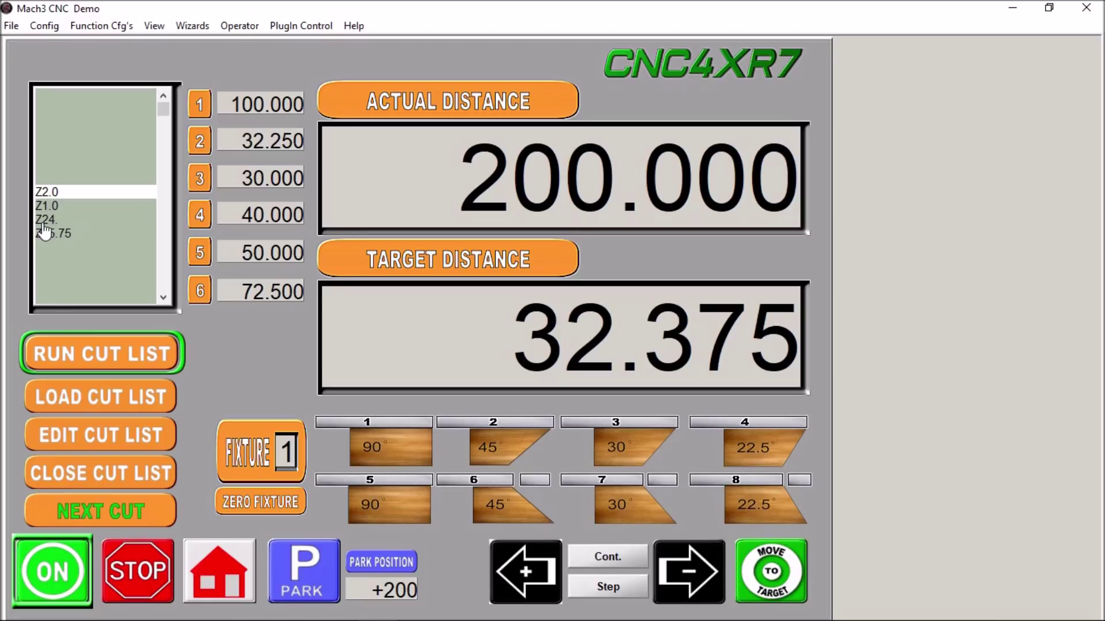
Advance through cuts 1.0, 24 and 15.75, rewind and restart the list, then view SAW.png
{"action": "left_click", "coordinate": [96, 518]}
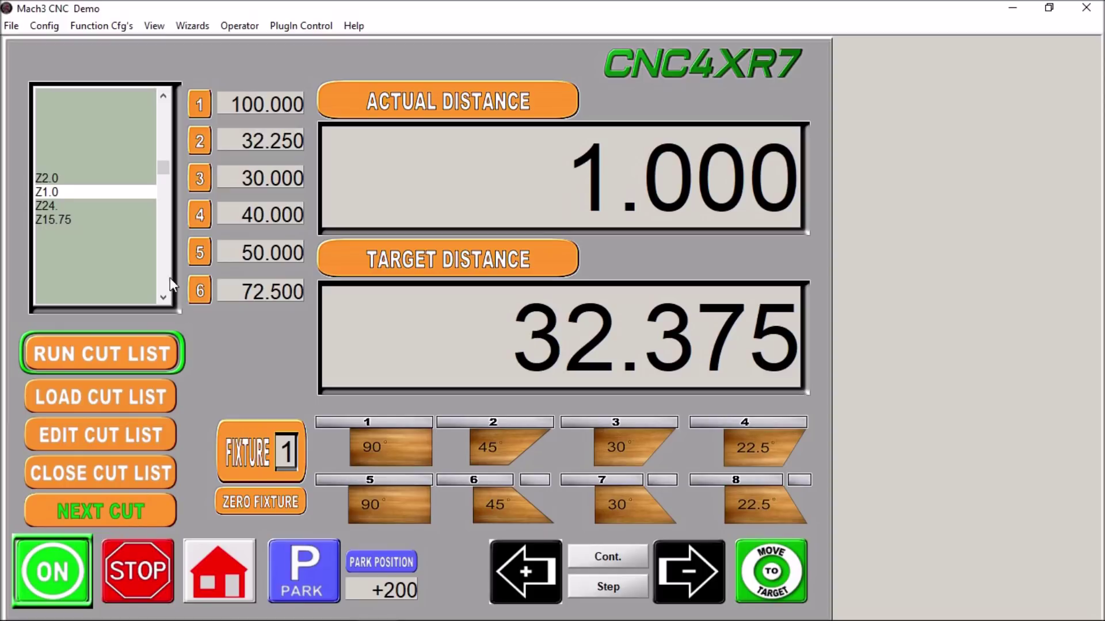
{"action": "left_click", "coordinate": [129, 522]}
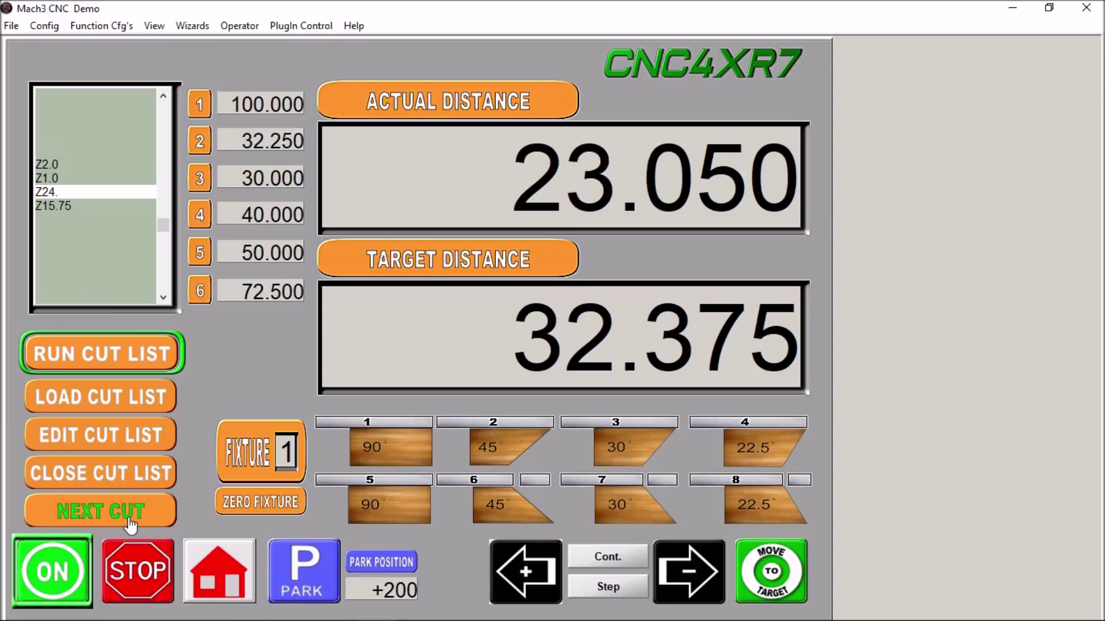
{"action": "left_click", "coordinate": [131, 522]}
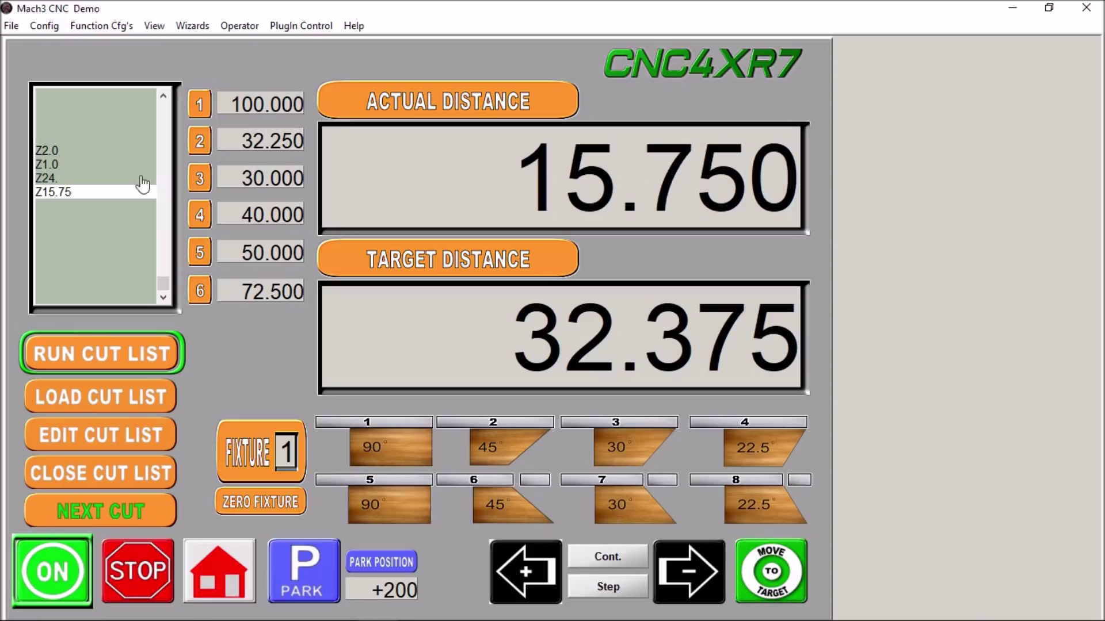
{"action": "left_click", "coordinate": [128, 566]}
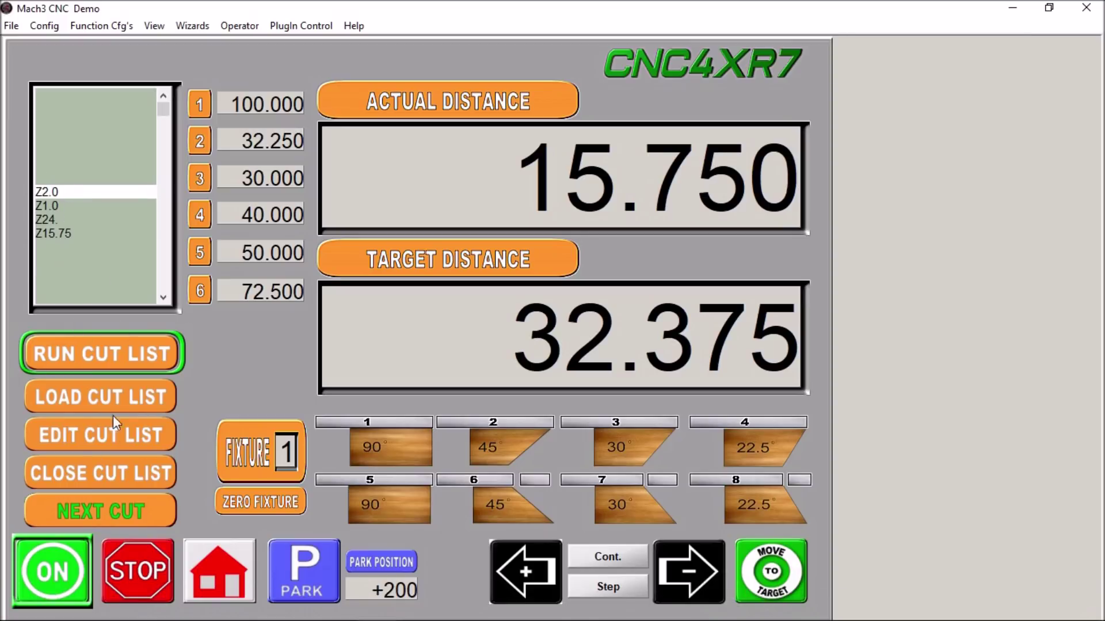
{"action": "left_click", "coordinate": [115, 513]}
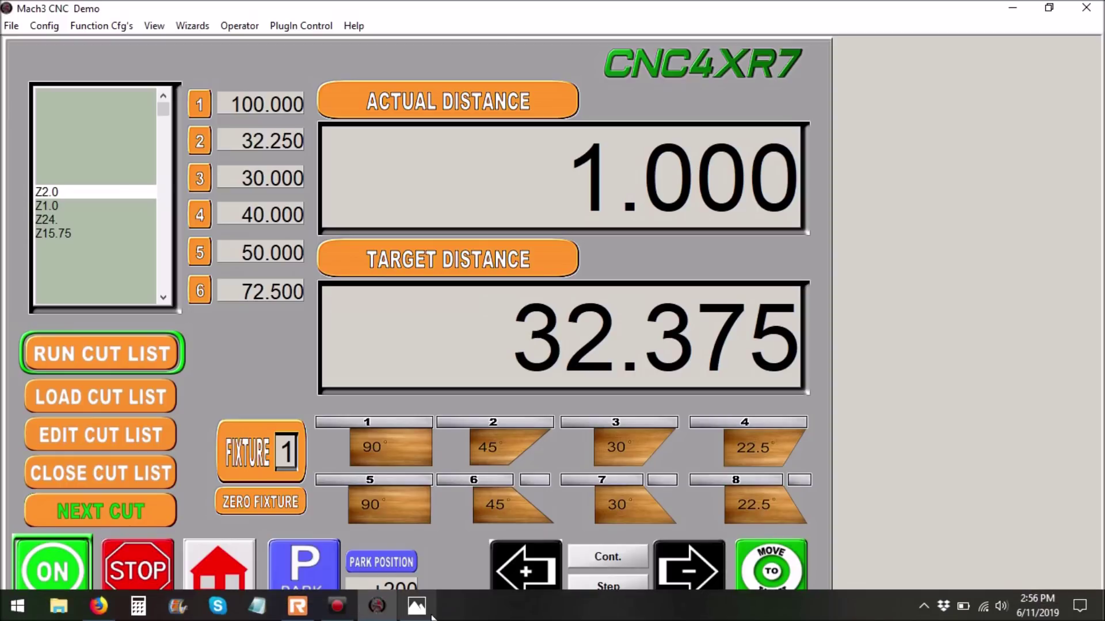
{"action": "left_click", "coordinate": [416, 615]}
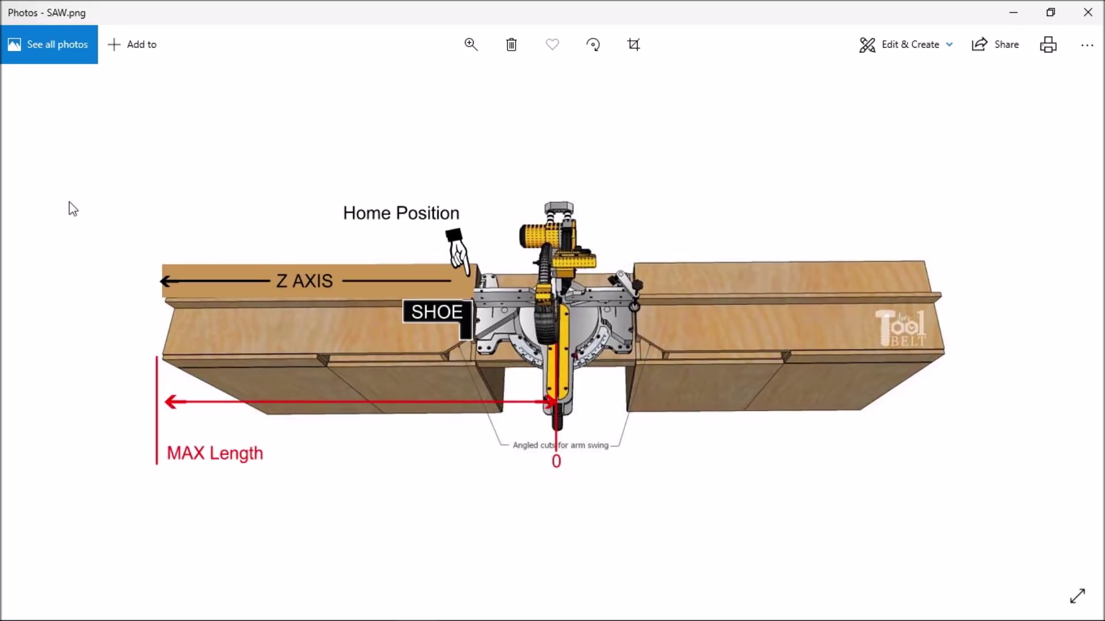
{"action": "left_click", "coordinate": [1100, 7]}
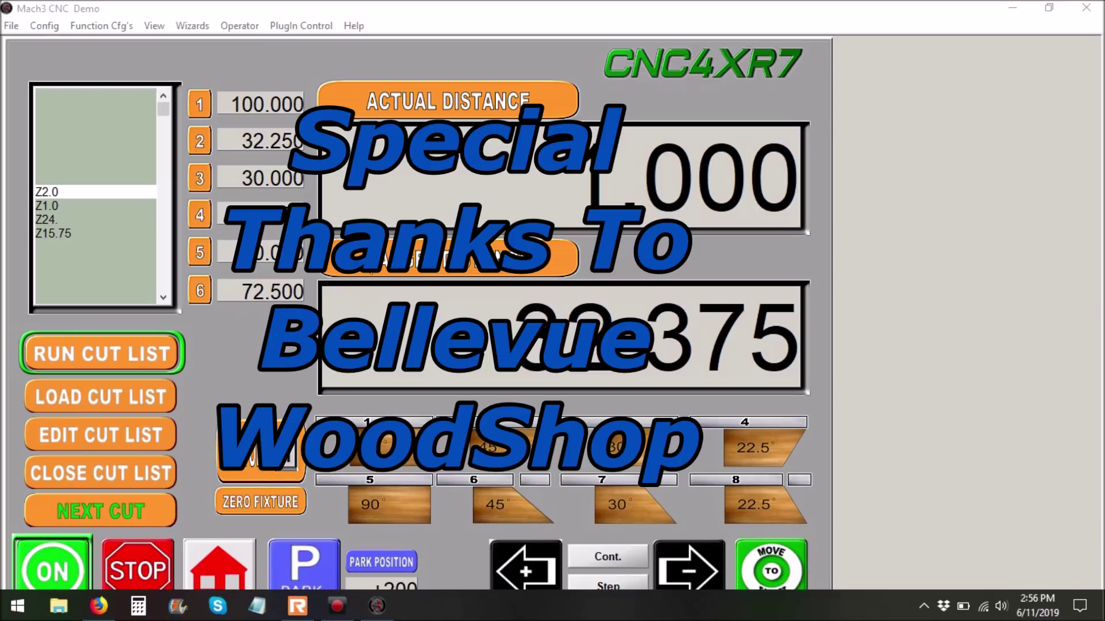
Go to the DIY Automatic Fence video in Firefox and open its creator's channel page
{"action": "left_click", "coordinate": [99, 606]}
{"action": "scroll", "coordinate": [58, 474], "scroll_direction": "down", "scroll_amount": 3}
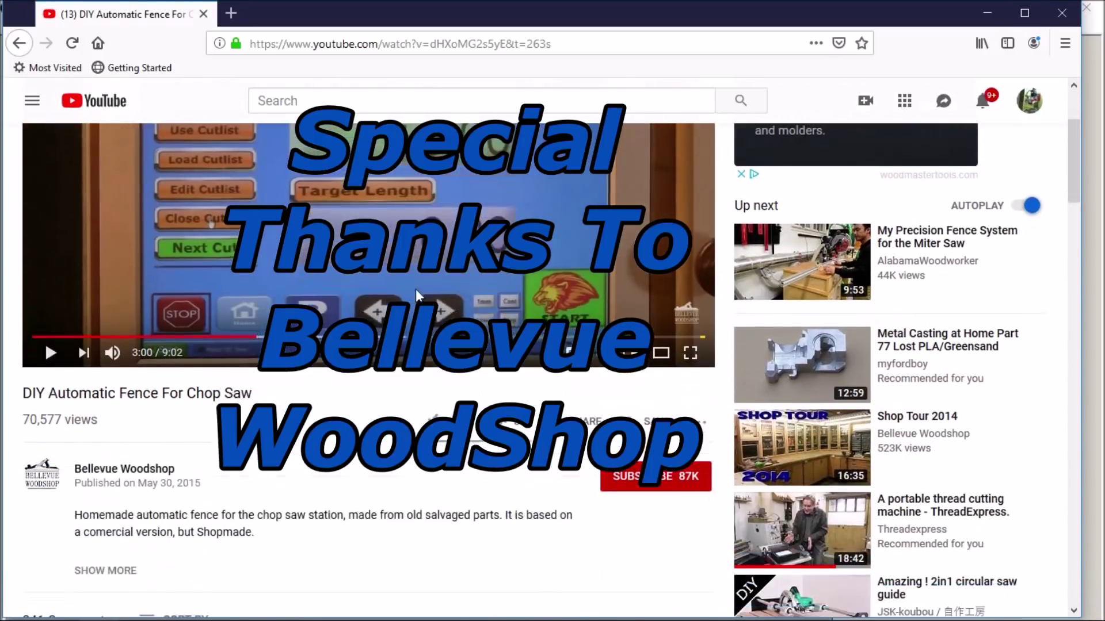
{"action": "left_click", "coordinate": [124, 470]}
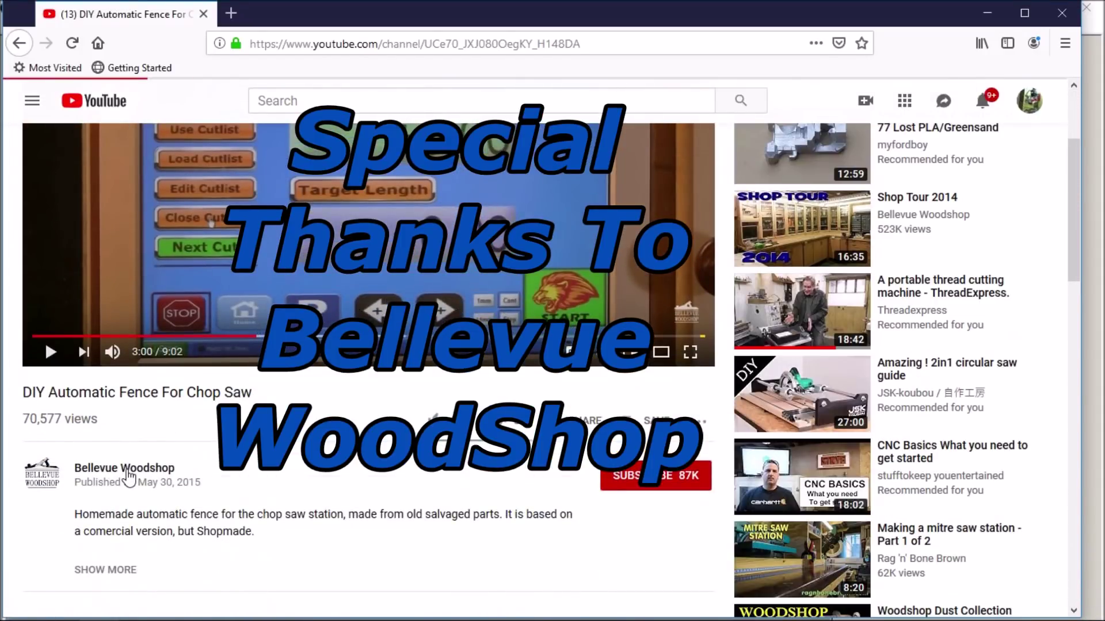
{"action": "scroll", "coordinate": [190, 356], "scroll_direction": "down", "scroll_amount": 4}
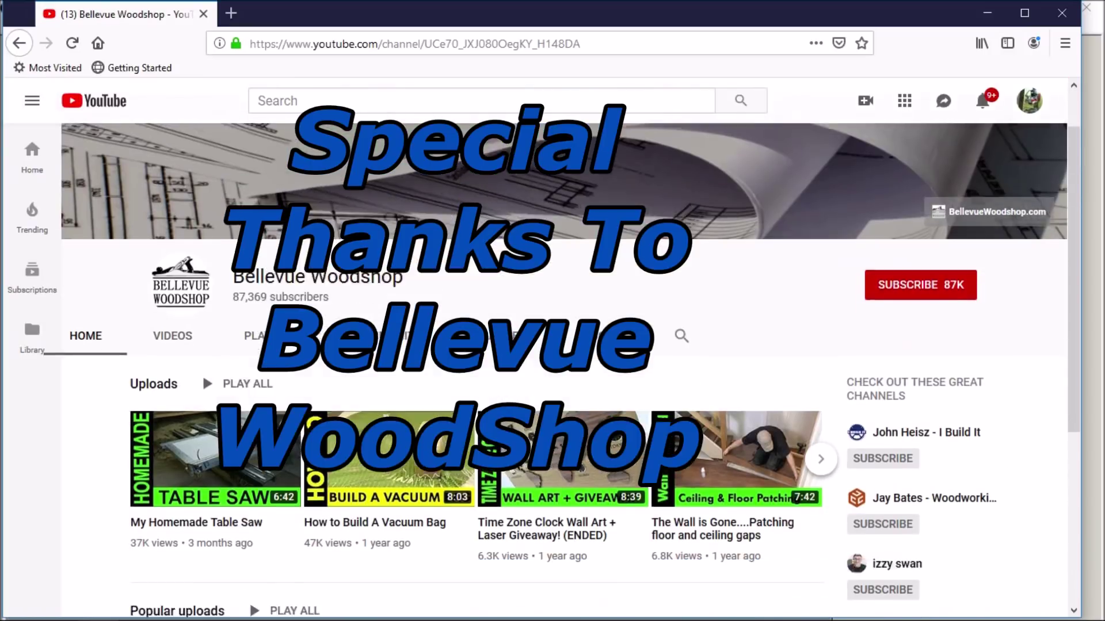
{"action": "scroll", "coordinate": [489, 455], "scroll_direction": "down", "scroll_amount": 2}
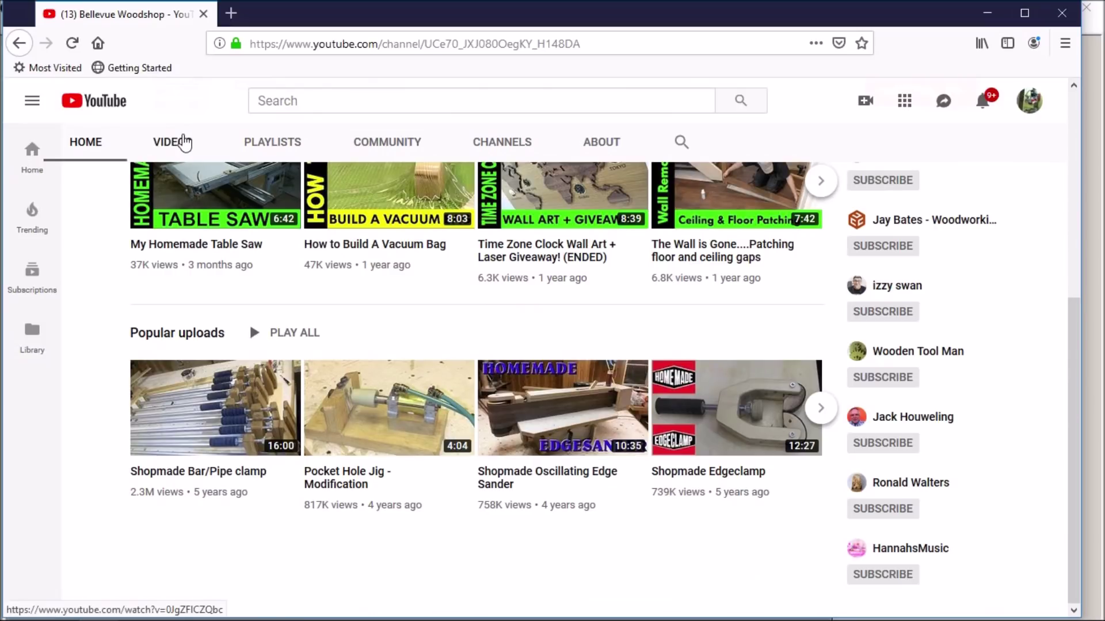
Show the Bellevue Woodshop Videos tab and browse uploads like 'Shop Tour 2014'
{"action": "left_click", "coordinate": [179, 142]}
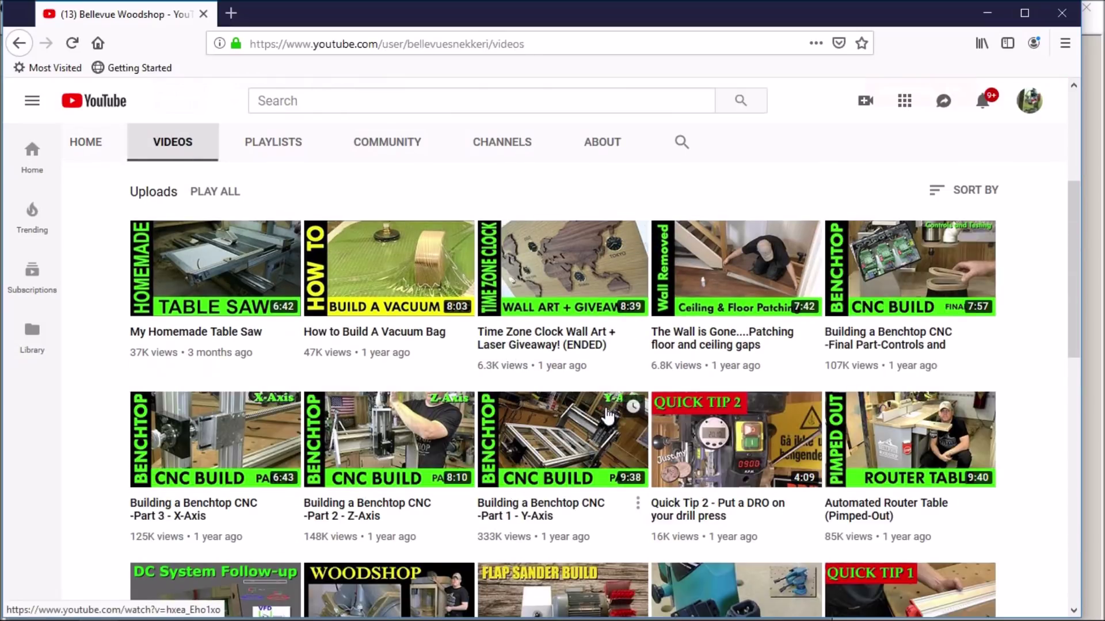
{"action": "scroll", "coordinate": [608, 420], "scroll_direction": "down", "scroll_amount": 5}
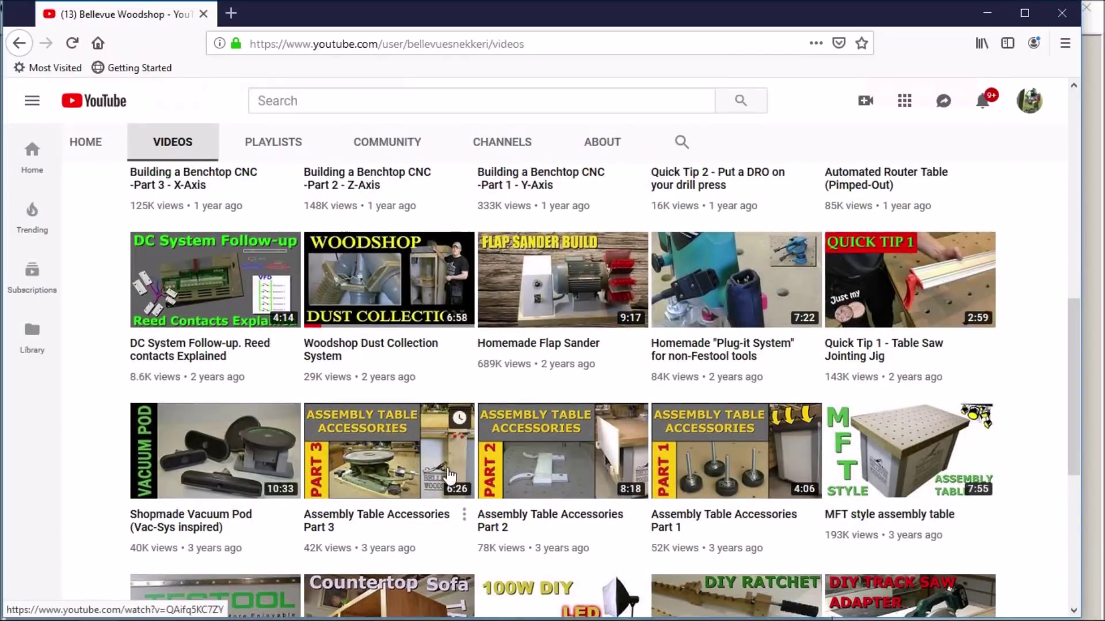
{"action": "scroll", "coordinate": [783, 487], "scroll_direction": "down", "scroll_amount": 3}
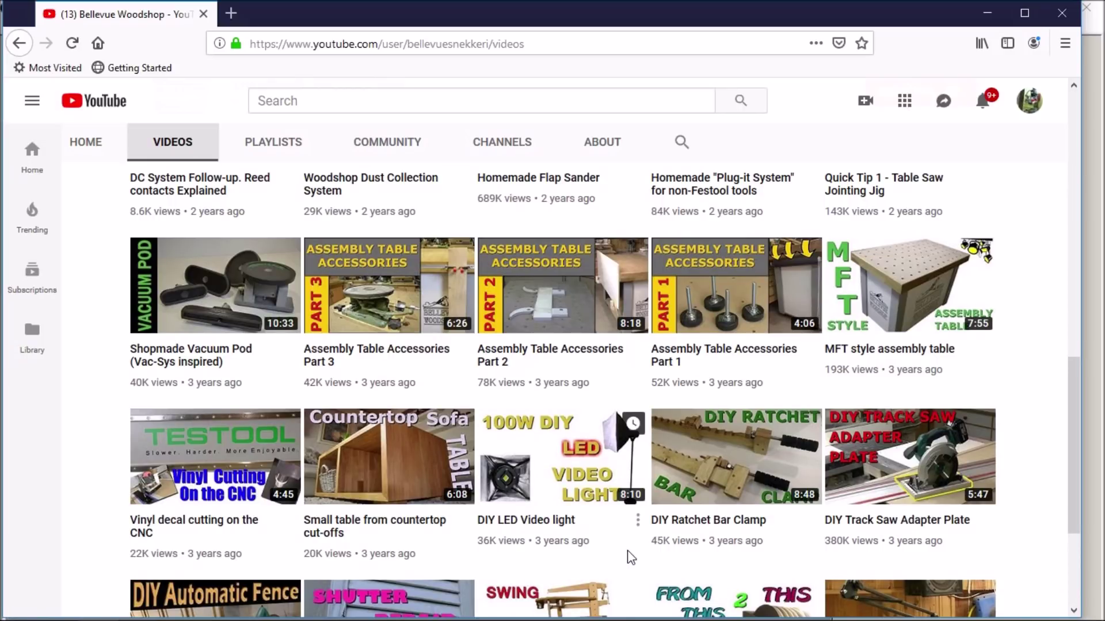
{"action": "scroll", "coordinate": [575, 535], "scroll_direction": "down", "scroll_amount": 3}
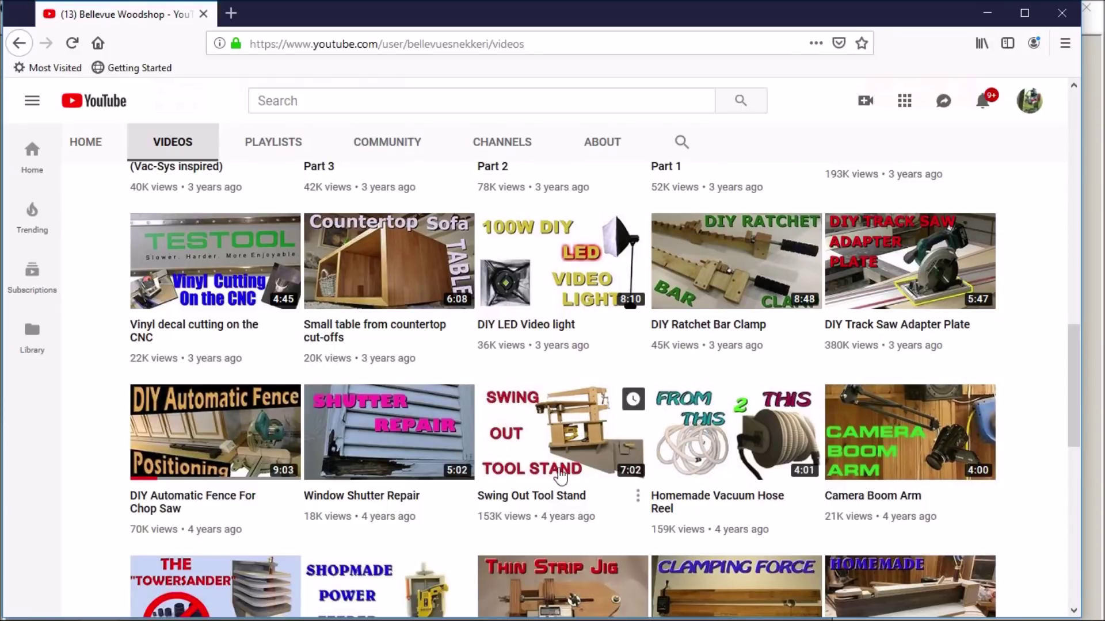
{"action": "scroll", "coordinate": [560, 475], "scroll_direction": "down", "scroll_amount": 5}
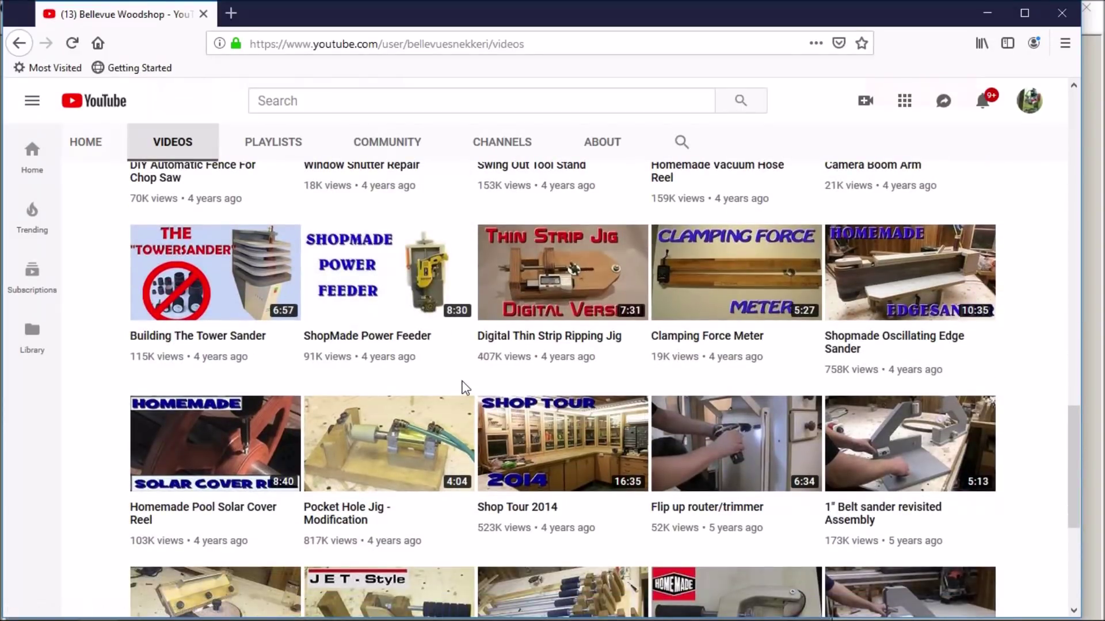